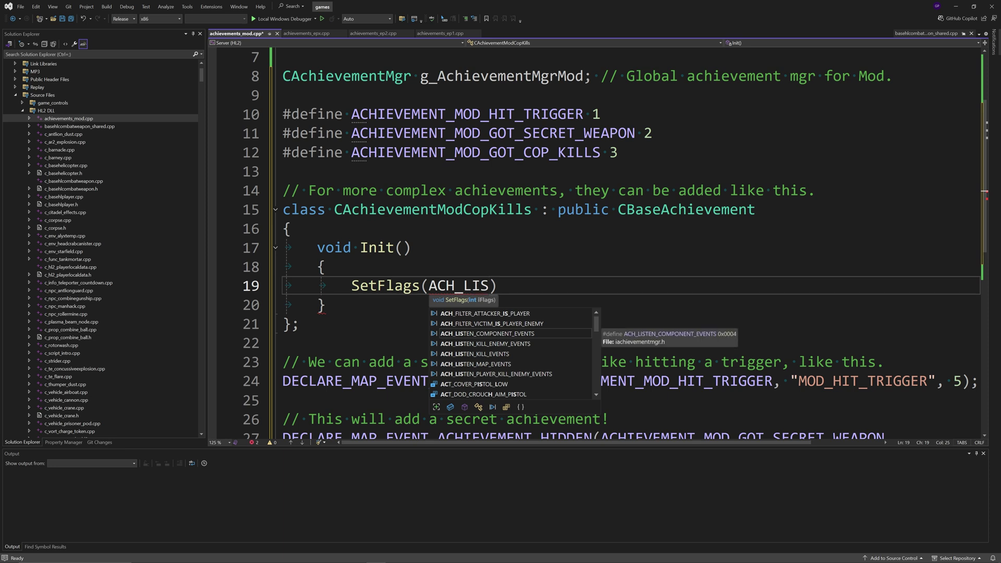
# - Complete the SetFlags call in Init() with ACH_LISTEN_PLAYER_KILL_ENEMY_EVENTS | ACH_SAVE_WITH_GAME and end the statement
pyautogui.press('Down')
pyautogui.press('Down')
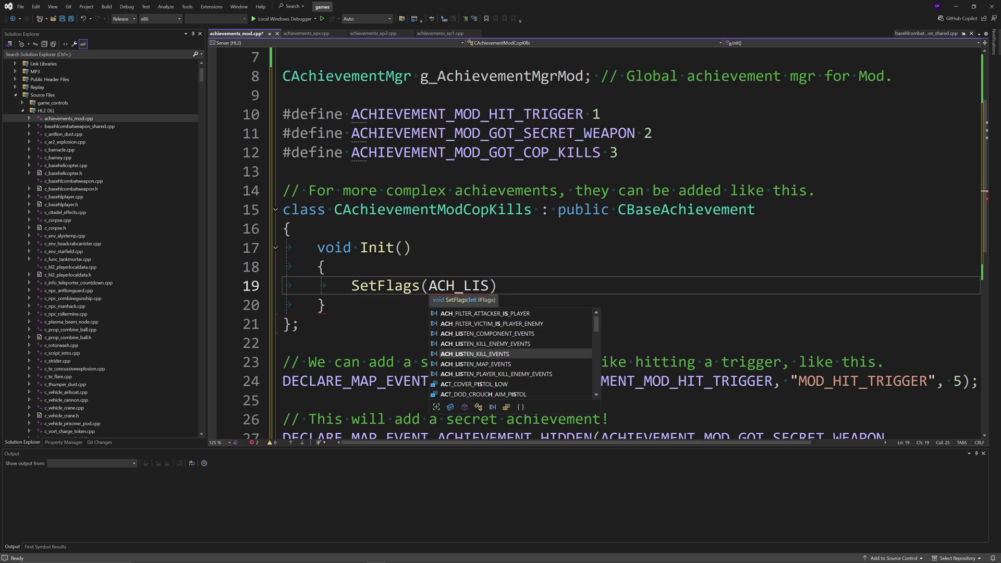
pyautogui.press('Down')
pyautogui.press('Down')
pyautogui.press('Tab')
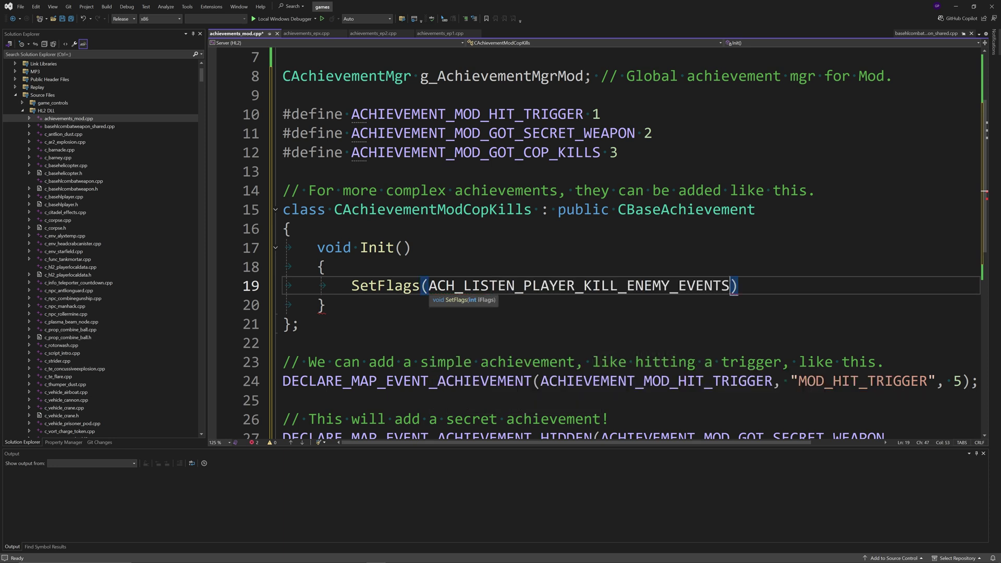
pyautogui.write('|')
pyautogui.write(' ACH_S')
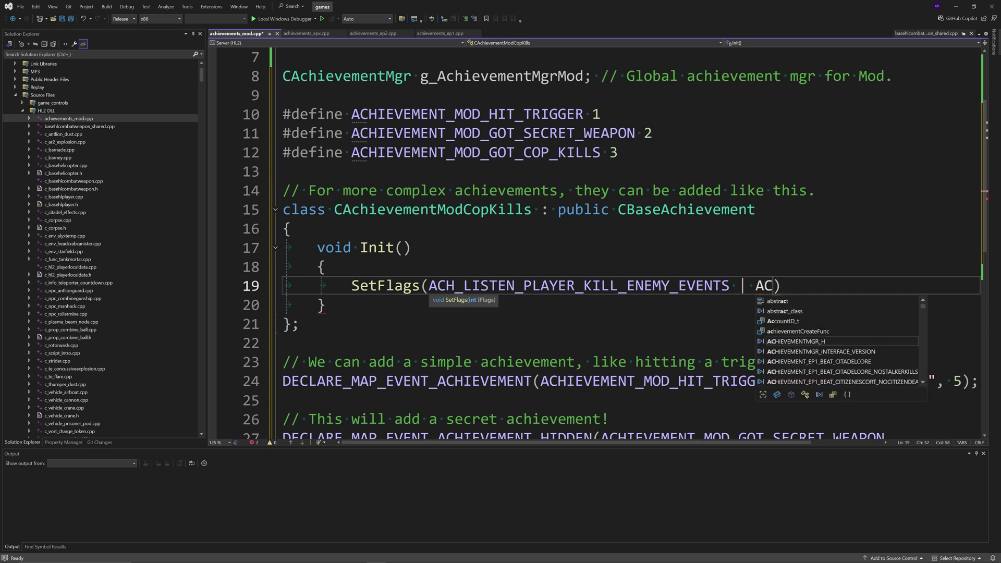
pyautogui.press('Down')
pyautogui.press('Tab')
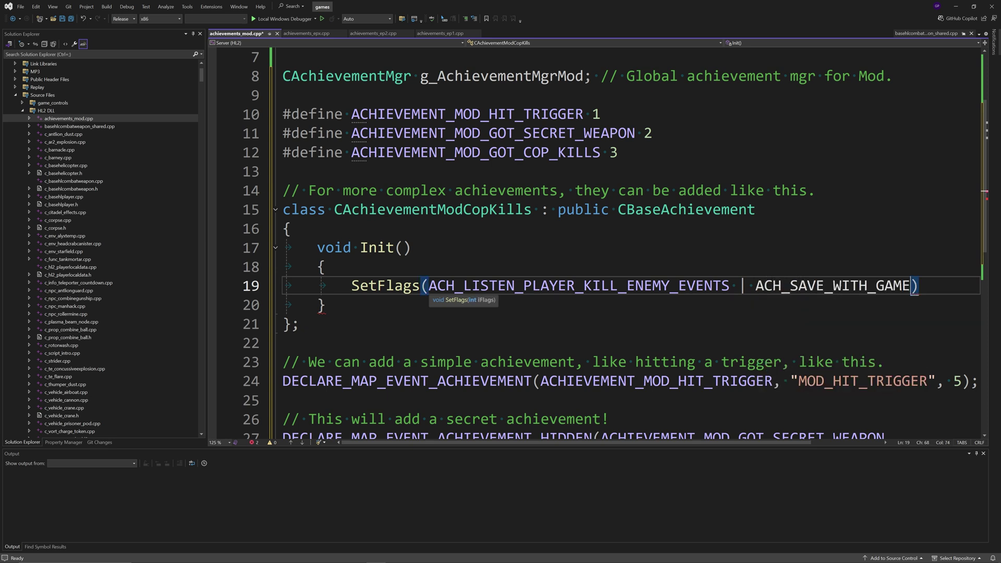
pyautogui.write(';')
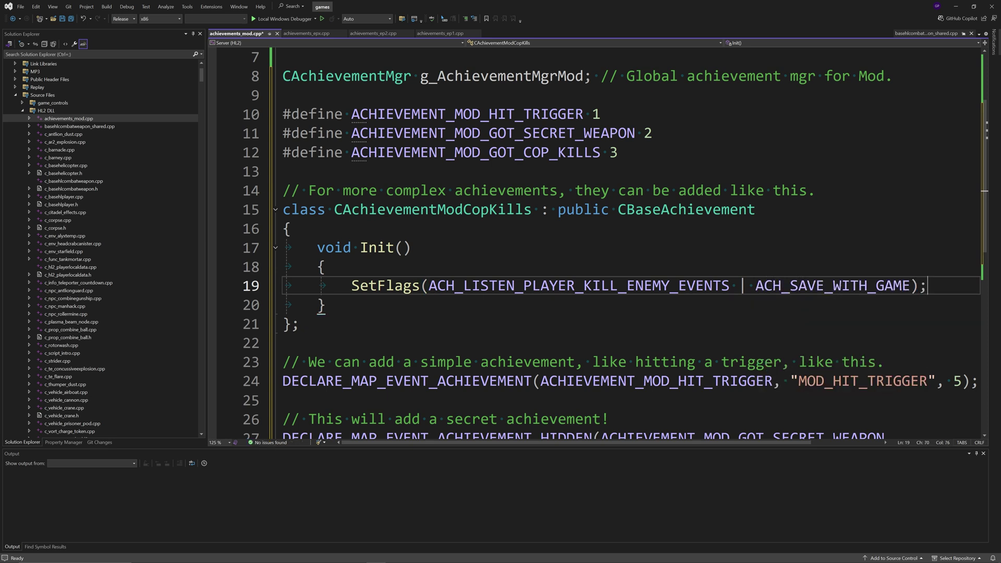
# - Add a SetVictimFilter("npc_metropolice"); statement below the SetFlags call in Init()
pyautogui.press('Return')
pyautogui.write('SetV')
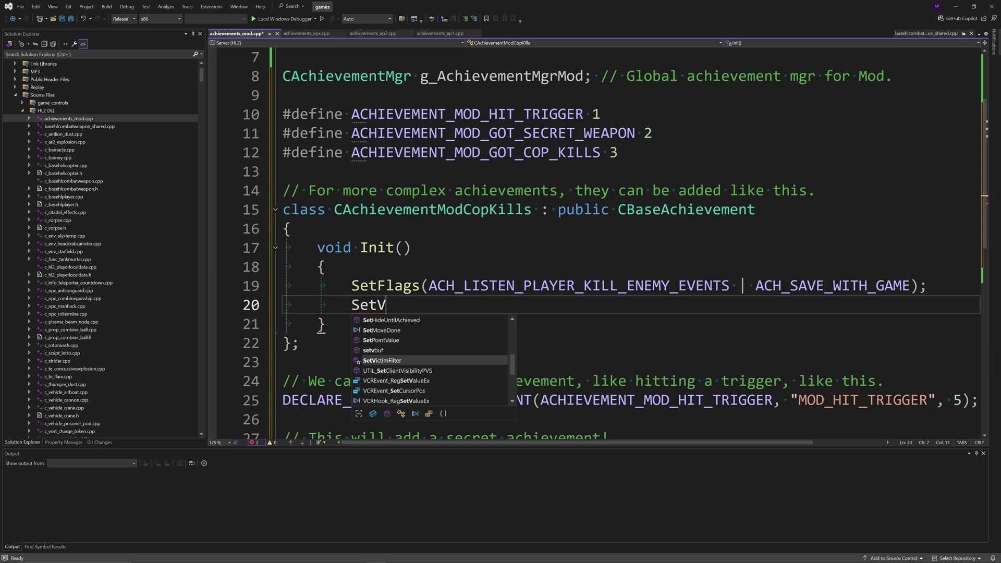
pyautogui.press('Tab')
pyautogui.write('(')
pyautogui.write('"np')
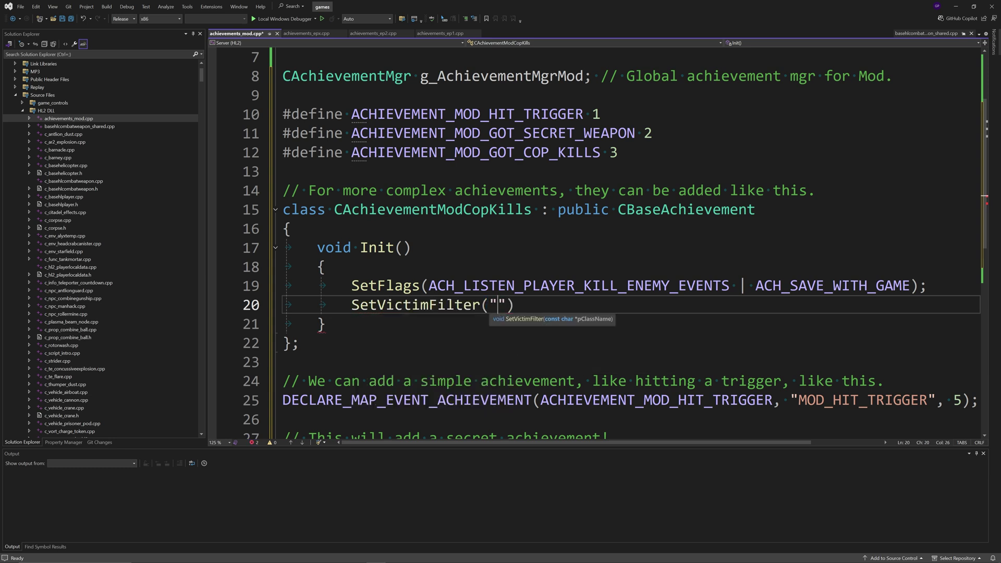
pyautogui.write('c_metropolice')
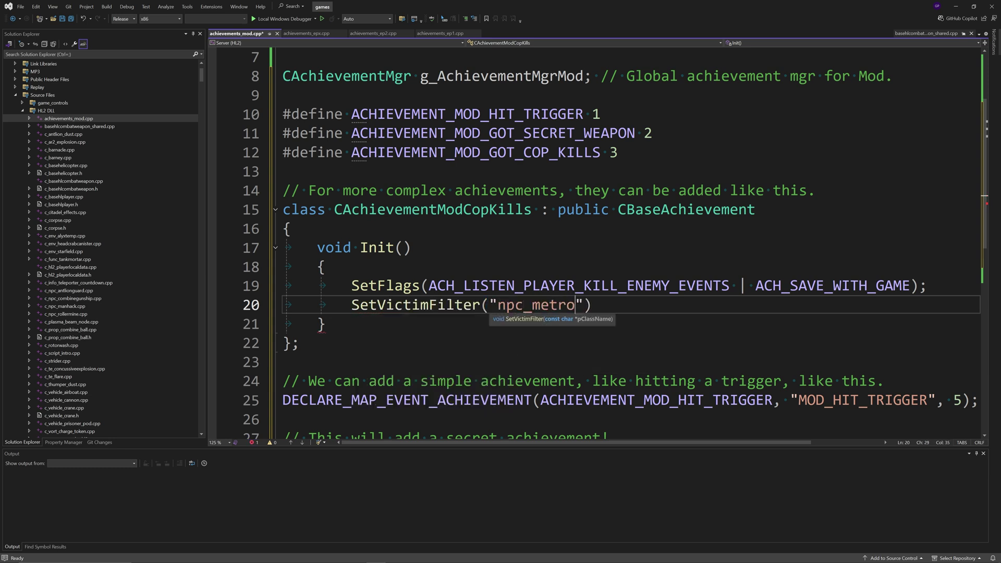
pyautogui.write('")')
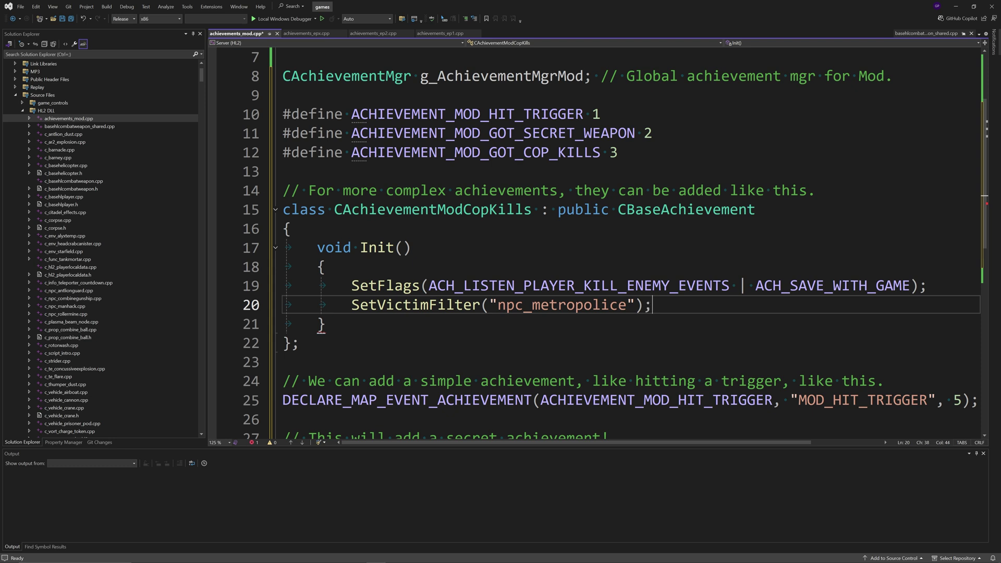
pyautogui.write(';')
# - Add a SetGoal(5); statement below the victim filter in Init()
pyautogui.press('Return')
pyautogui.write('SetGoal')
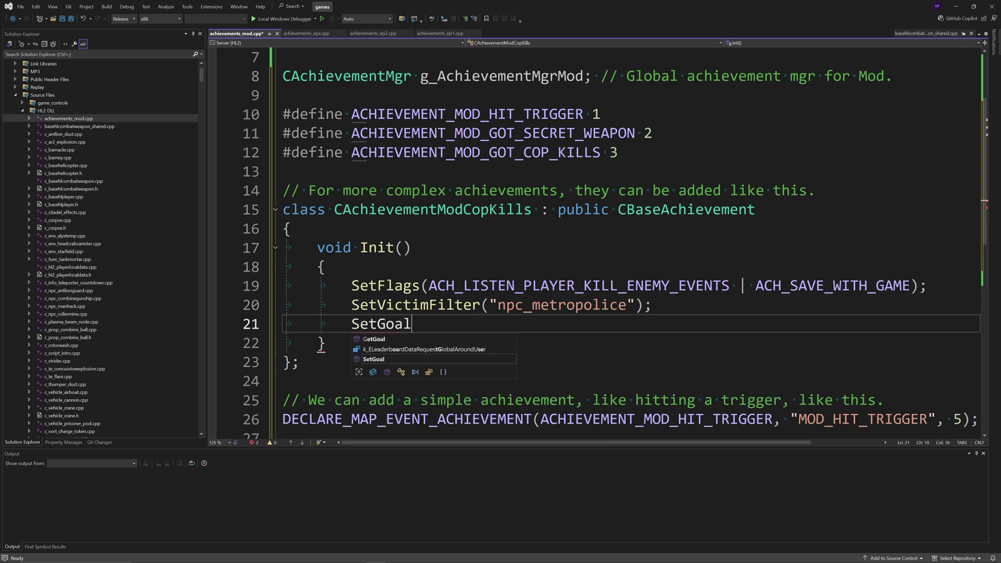
pyautogui.write('(5)')
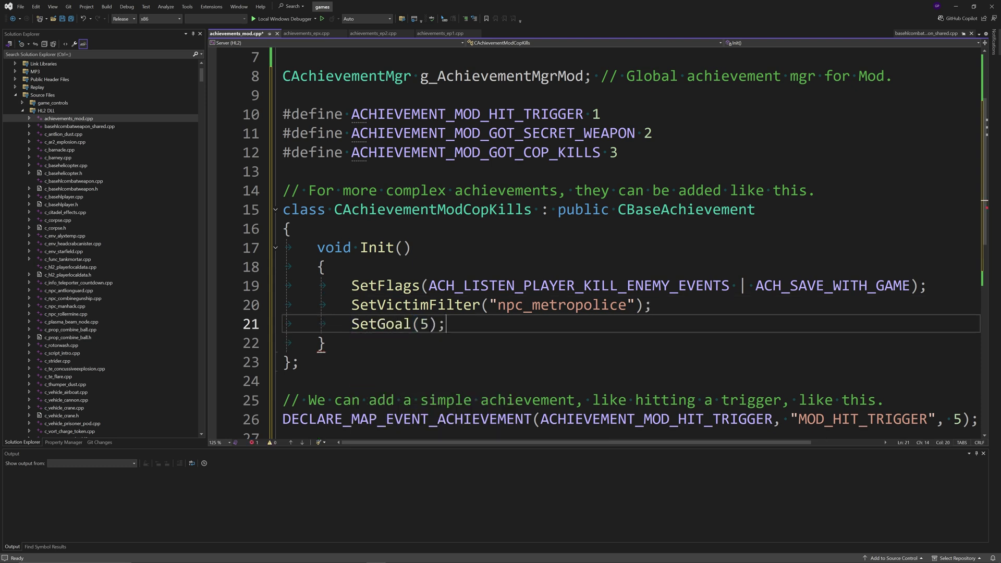
pyautogui.write(';')
# - Start a DECLARE_ACHIEVEMENT macro call right after the class, with CAchievementModCopKills as its first argument
pyautogui.press('Down')
pyautogui.press('Down')
pyautogui.press('Return')
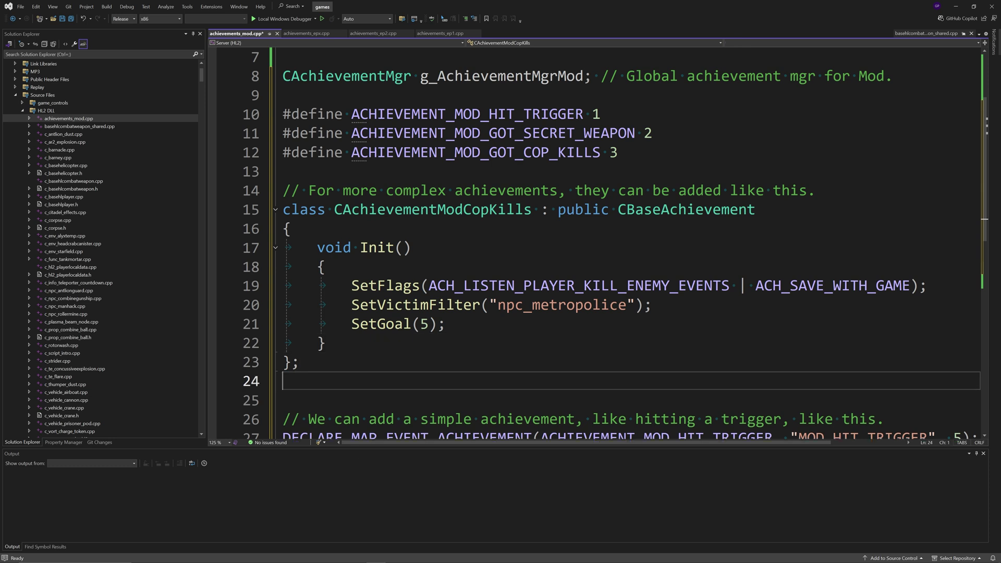
pyautogui.write('DECLARE_A')
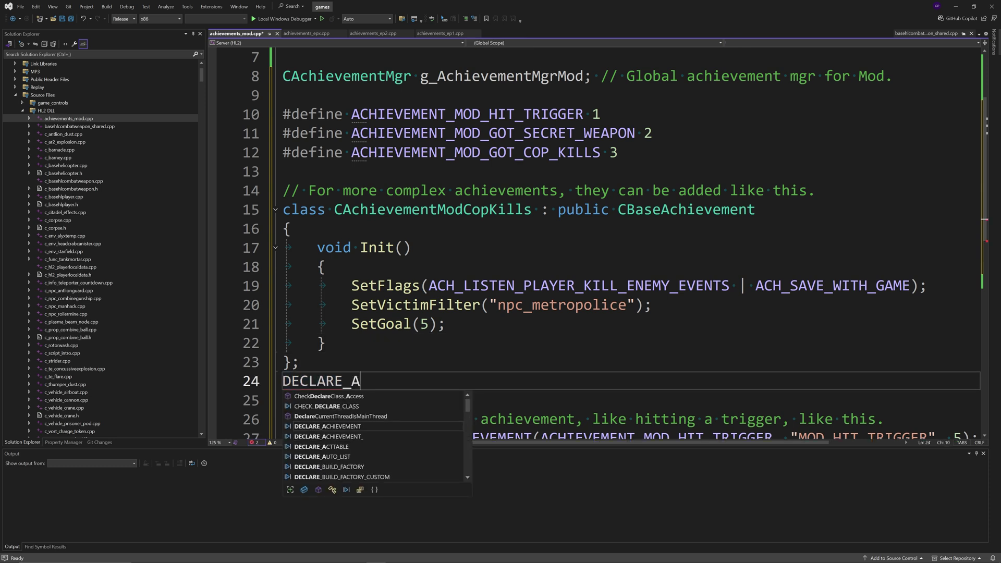
pyautogui.press('Tab')
pyautogui.write('(')
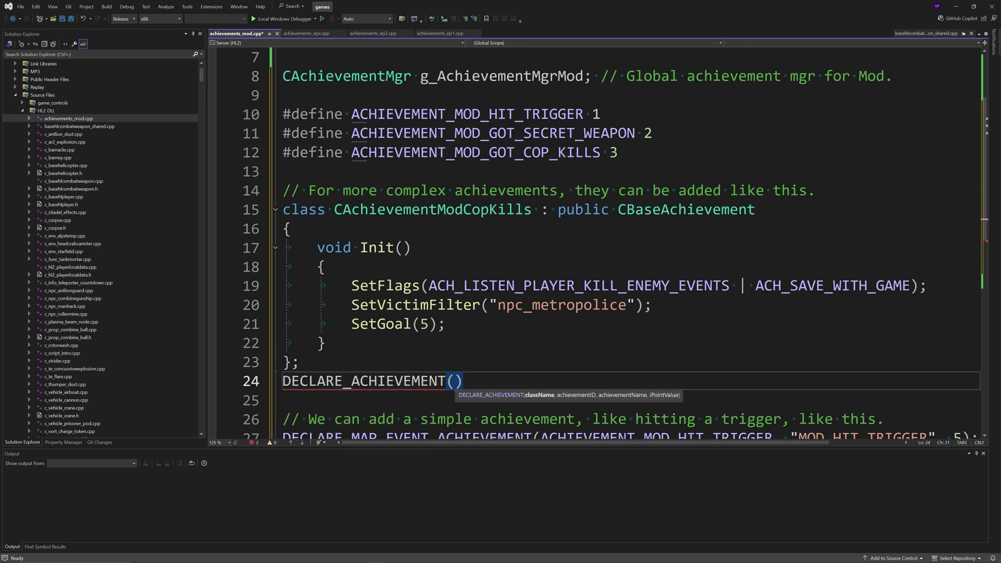
pyautogui.write('CAc')
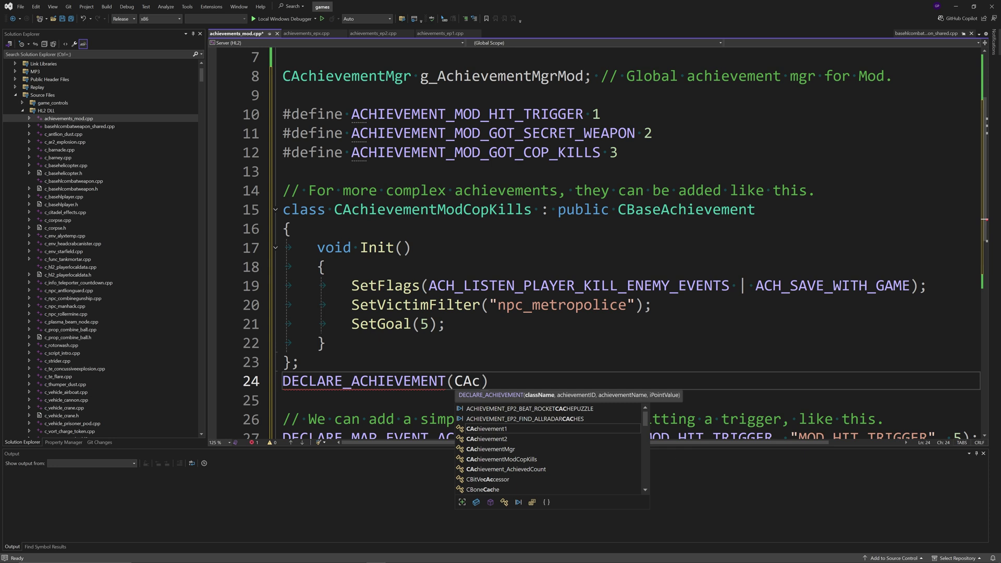
pyautogui.press('Down')
pyautogui.press('Down')
pyautogui.press('Down')
pyautogui.press('Tab')
pyautogui.write(',')
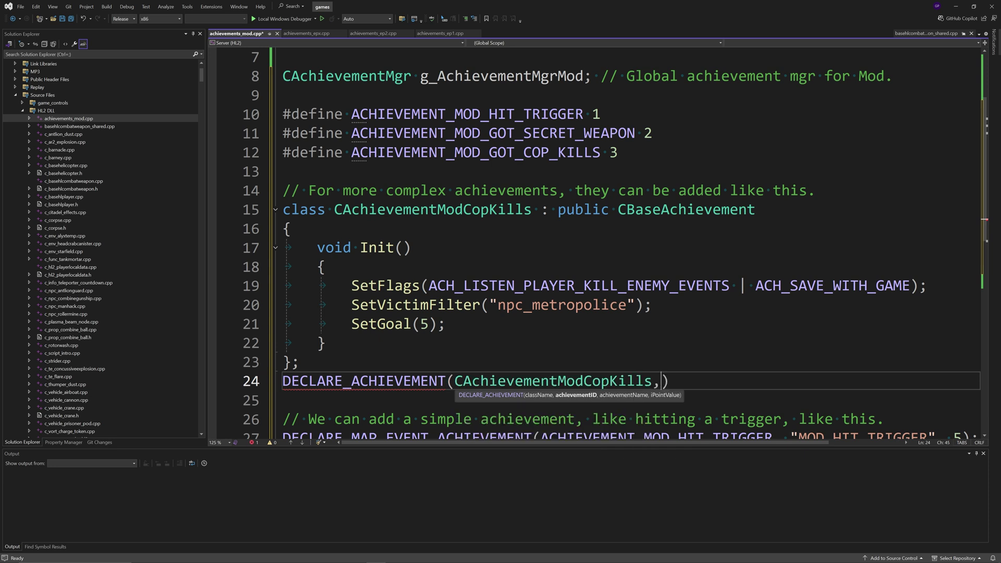
pyautogui.write(' ACHIE')
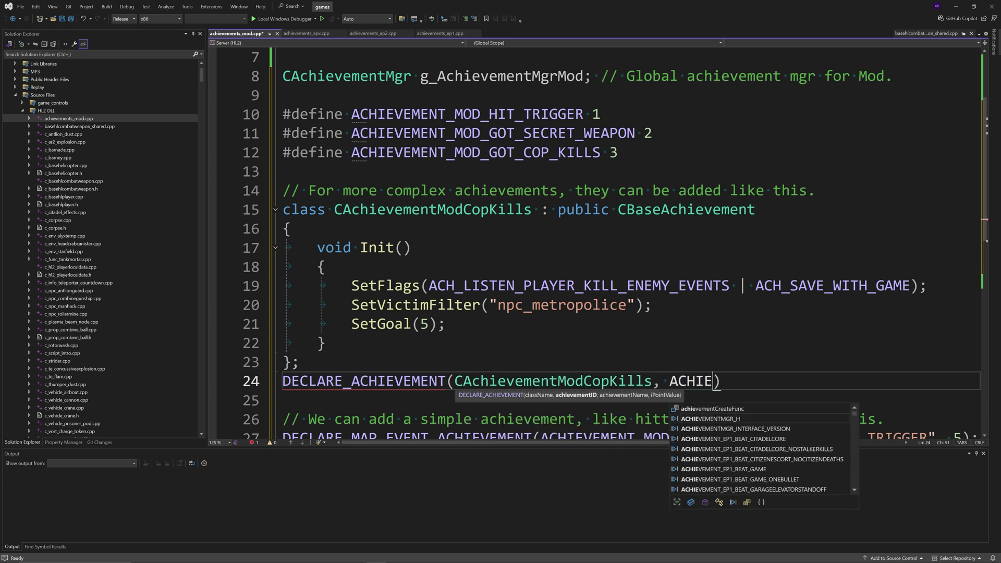
pyautogui.write('VEMENT_M')
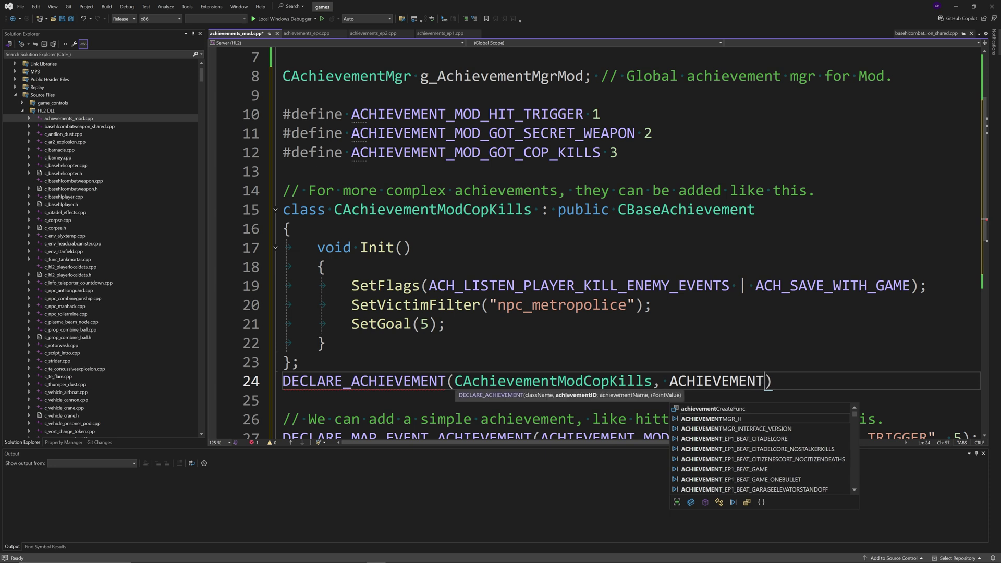
# - Enter ACHIEVEMENT_MOD_GOT_COP_KILLS as the achievement ID argument of DECLARE_ACHIEVEMENT
pyautogui.press('Tab')
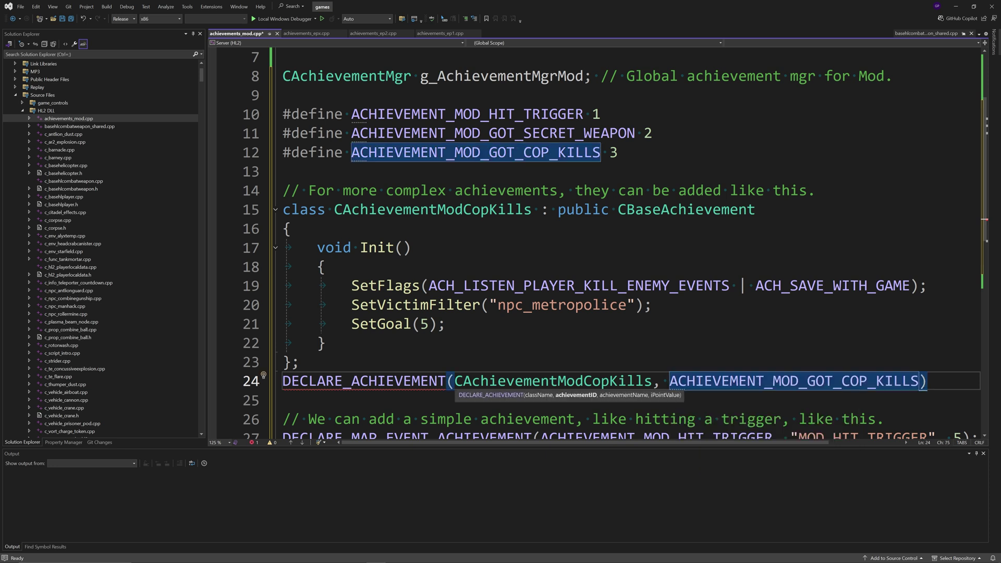
pyautogui.write(',')
# - Finish DECLARE_ACHIEVEMENT on a new line with the name "MOD_GOT_COP_KILLS" and point value 5, and save the file
pyautogui.press('Return')
pyautogui.write('"')
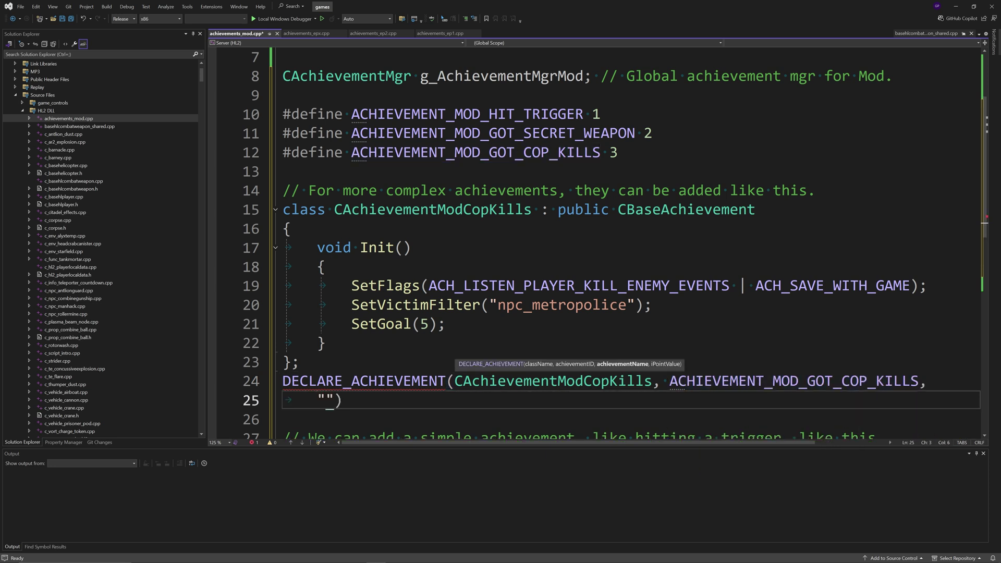
pyautogui.write('MOD_GOT_COP_K')
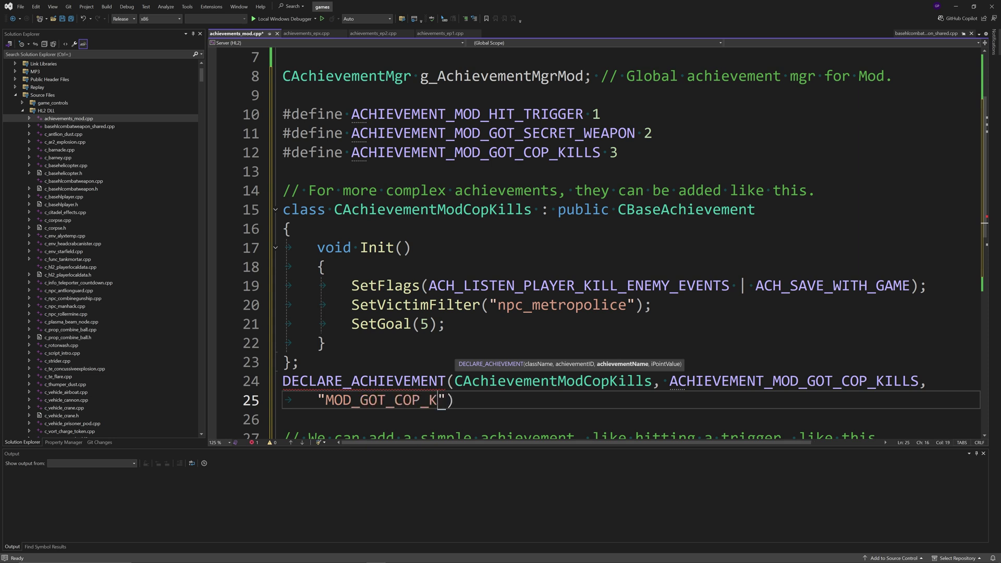
pyautogui.write('ILLS", ')
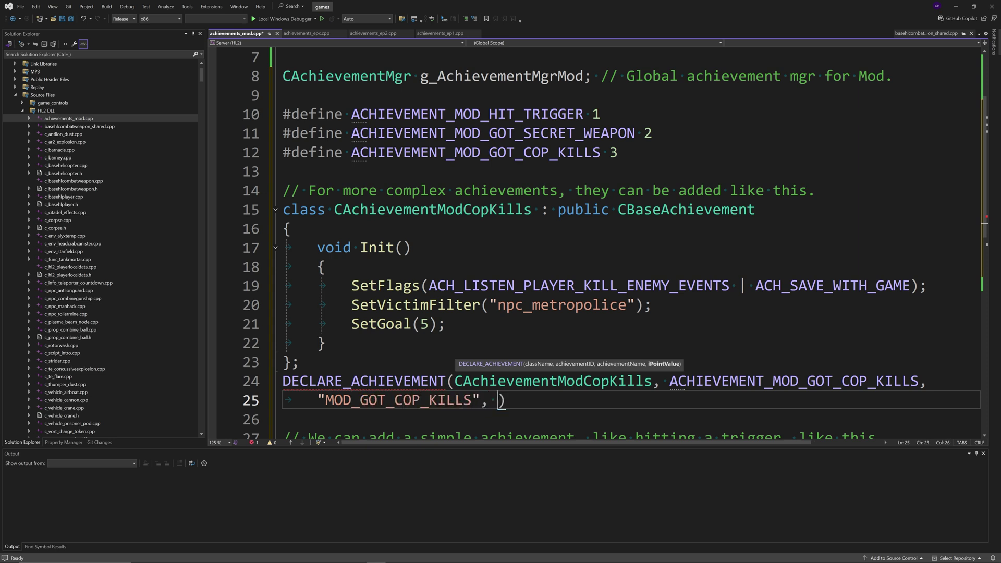
pyautogui.write('5)')
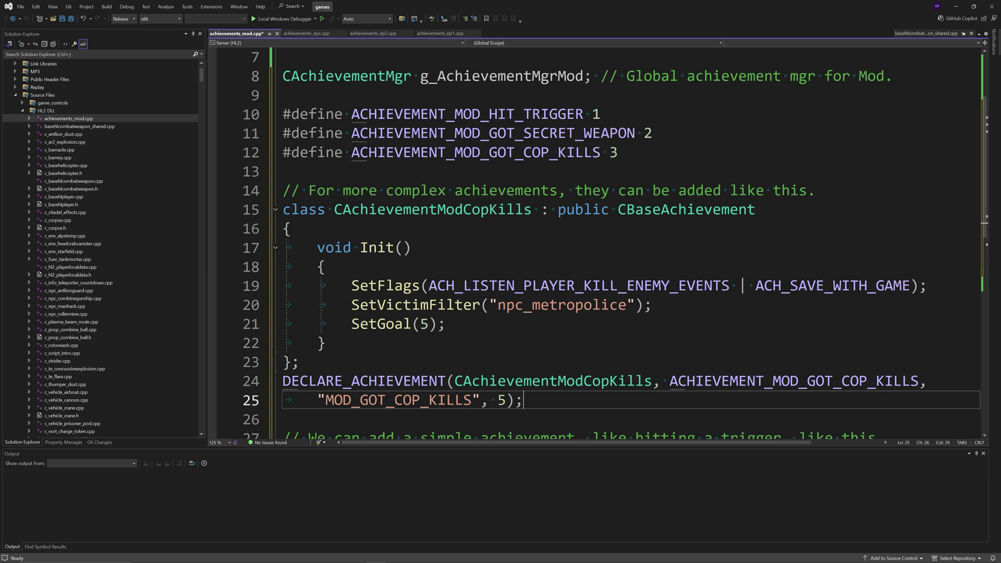
pyautogui.hotkey('ctrl', 's')
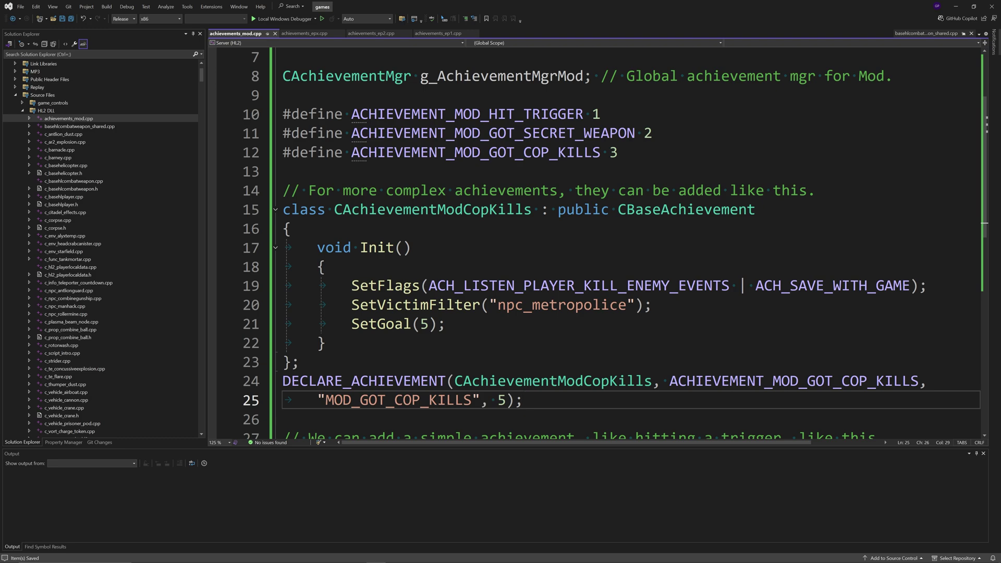
pyautogui.scroll(-1, 500, 234)
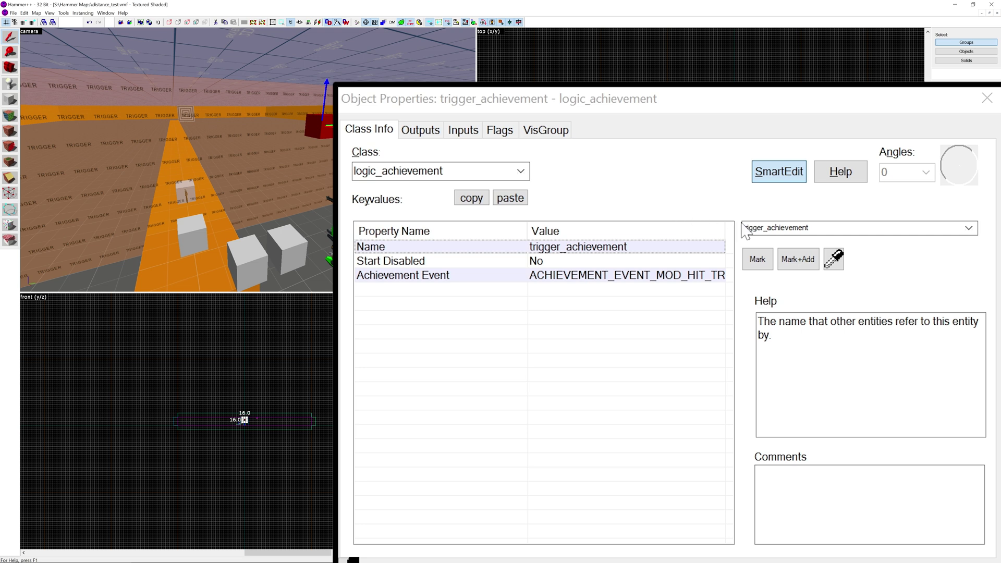
# - In Hammer++, show the logic_achievement entity's raw keyvalues and examine the AchievementEvent value, including its ACHIEVEMENT_EVENT_ prefix
pyautogui.click(568, 277)
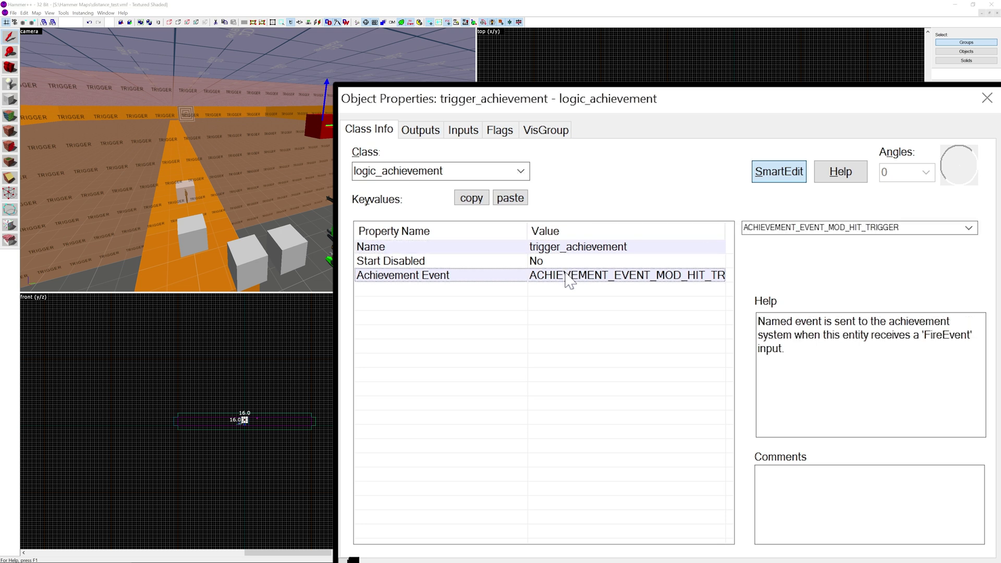
pyautogui.click(776, 177)
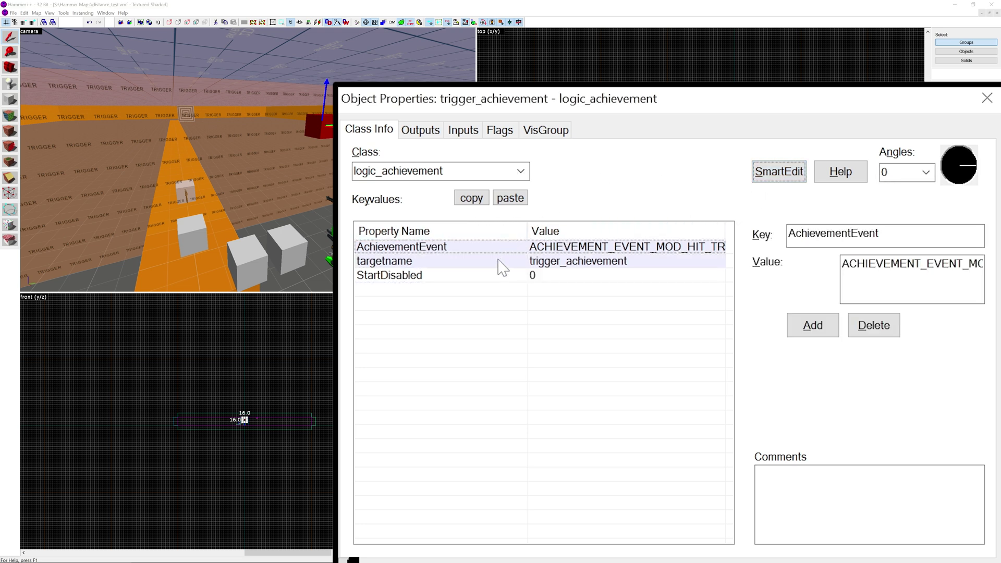
pyautogui.moveTo(857, 265); pyautogui.dragTo(994, 275)
pyautogui.click(908, 264)
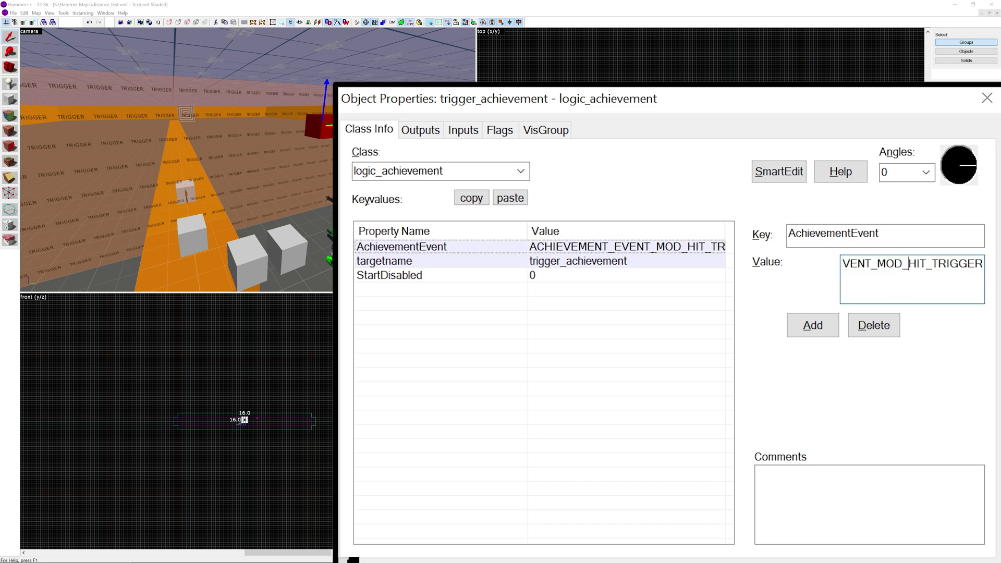
pyautogui.moveTo(922, 264); pyautogui.dragTo(823, 273)
pyautogui.click(865, 264)
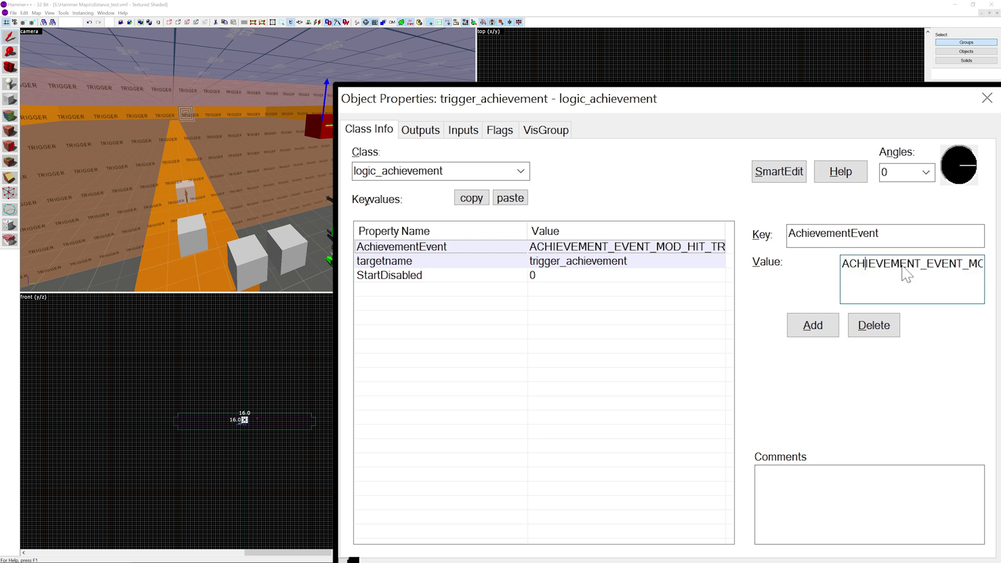
pyautogui.moveTo(969, 268); pyautogui.dragTo(837, 292)
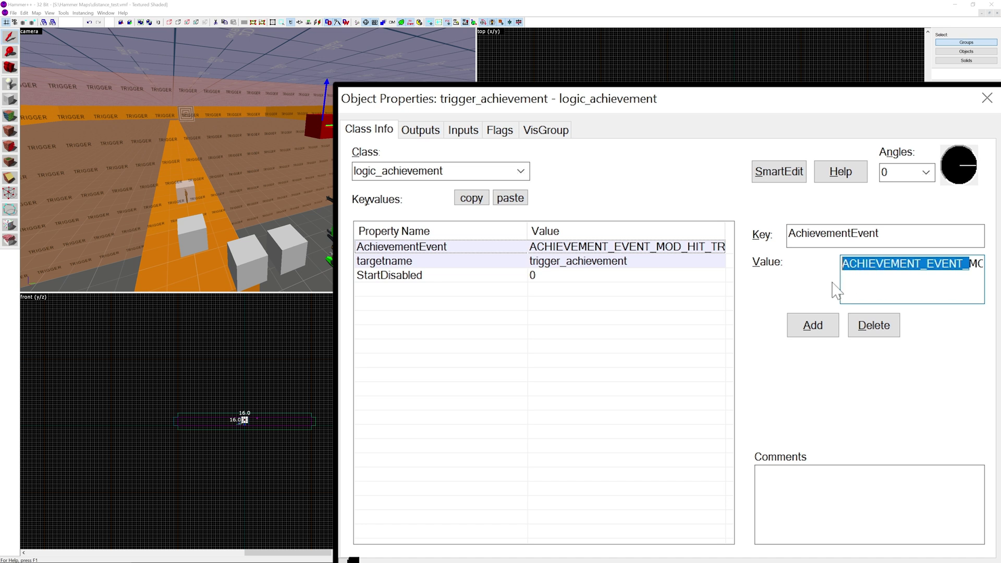
pyautogui.click(950, 265)
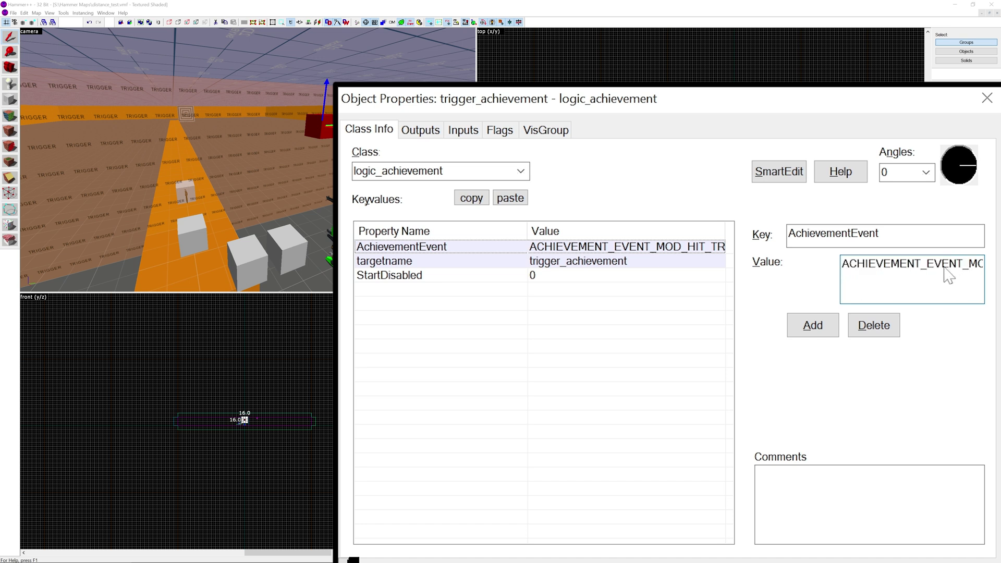
# - Examine the MOD_HIT_TRIGGER part of the AchievementEvent value and review the whole event name again
pyautogui.press('Right')
pyautogui.press('Right')
pyautogui.press('Right')
pyautogui.press('Right')
pyautogui.press('Right')
pyautogui.press('Right')
pyautogui.press('Right')
pyautogui.press('Right')
pyautogui.press('Right')
pyautogui.press('Right')
pyautogui.press('Right')
pyautogui.press('Right')
pyautogui.press('Right')
pyautogui.press('Right')
pyautogui.press('Right')
pyautogui.press('Right')
pyautogui.press('Right')
pyautogui.press('Right')
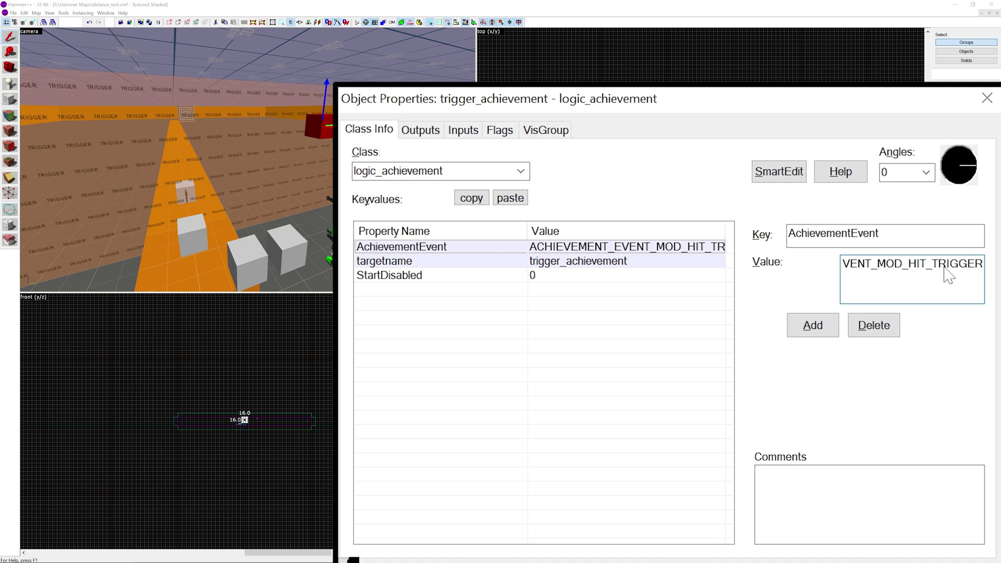
pyautogui.moveTo(877, 266); pyautogui.dragTo(985, 272)
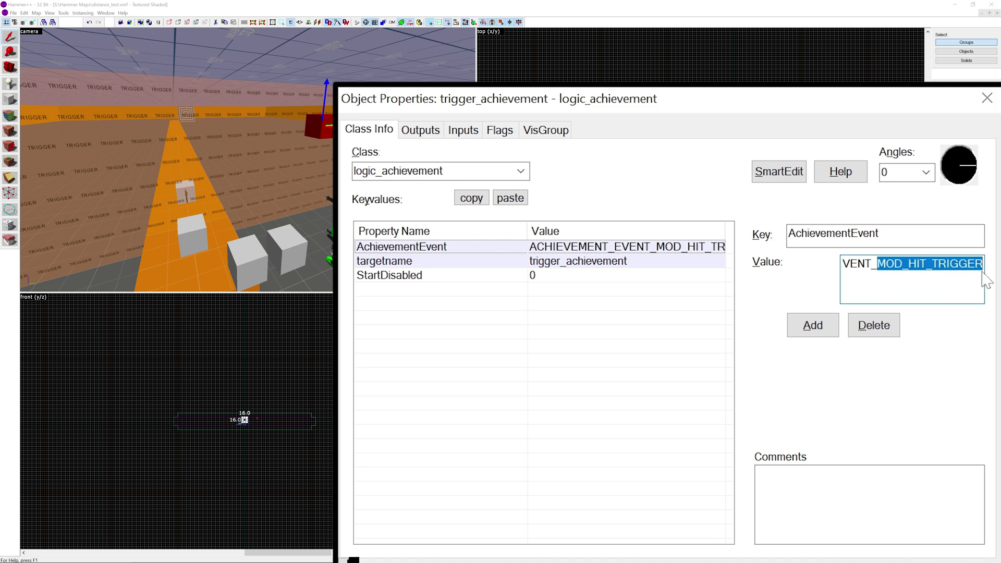
pyautogui.click(917, 264)
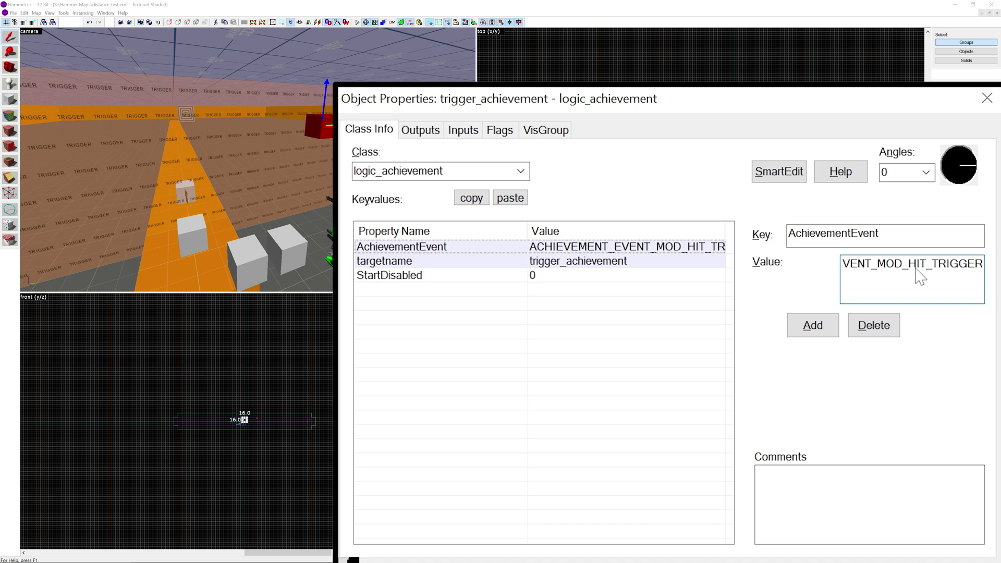
pyautogui.moveTo(857, 265); pyautogui.dragTo(998, 275)
pyautogui.click(911, 276)
pyautogui.moveTo(918, 276); pyautogui.dragTo(865, 276)
pyautogui.click(866, 277)
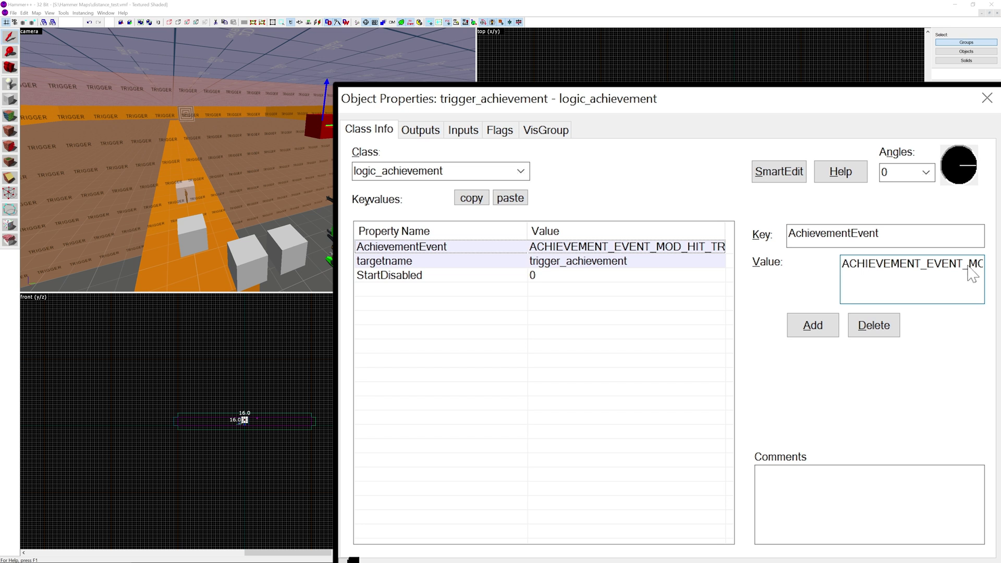
# - Examine the AchievementEvent value of trigger_achievement, comparing its ACHIEVEMENT_EVENT_ prefix with the MOD_HIT_TRIGGER achievement name
pyautogui.moveTo(968, 270); pyautogui.dragTo(835, 283)
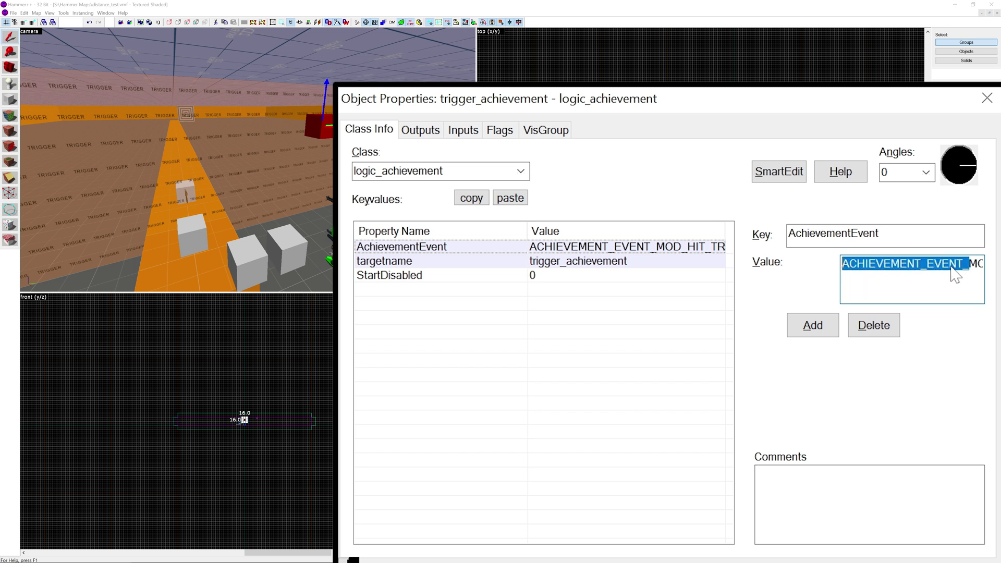
pyautogui.click(950, 265)
pyautogui.press('Right')
pyautogui.press('Right')
pyautogui.press('Right')
pyautogui.press('Right')
pyautogui.press('Right')
pyautogui.press('Right')
pyautogui.press('Right')
pyautogui.press('Right')
pyautogui.press('Right')
pyautogui.press('Right')
pyautogui.press('Right')
pyautogui.press('Right')
pyautogui.press('Right')
pyautogui.press('Right')
pyautogui.press('Right')
pyautogui.press('Right')
pyautogui.press('Right')
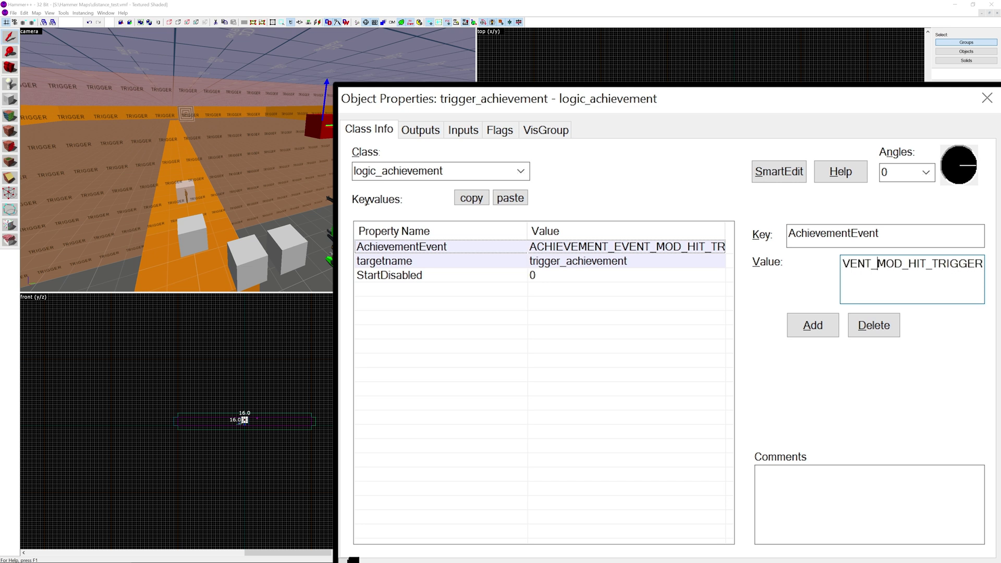
pyautogui.moveTo(878, 265); pyautogui.dragTo(988, 276)
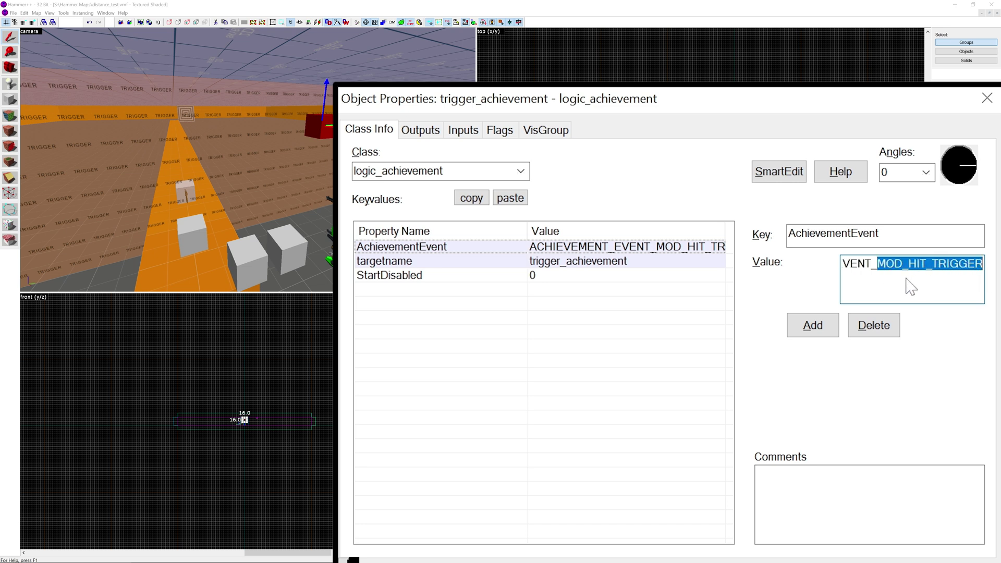
pyautogui.click(917, 264)
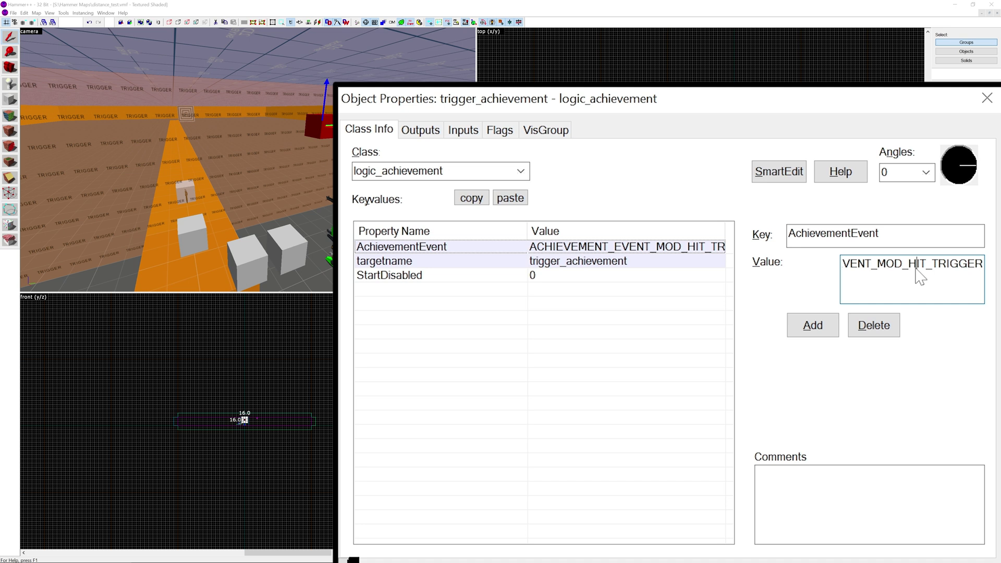
pyautogui.moveTo(920, 277); pyautogui.dragTo(822, 275)
pyautogui.click(866, 265)
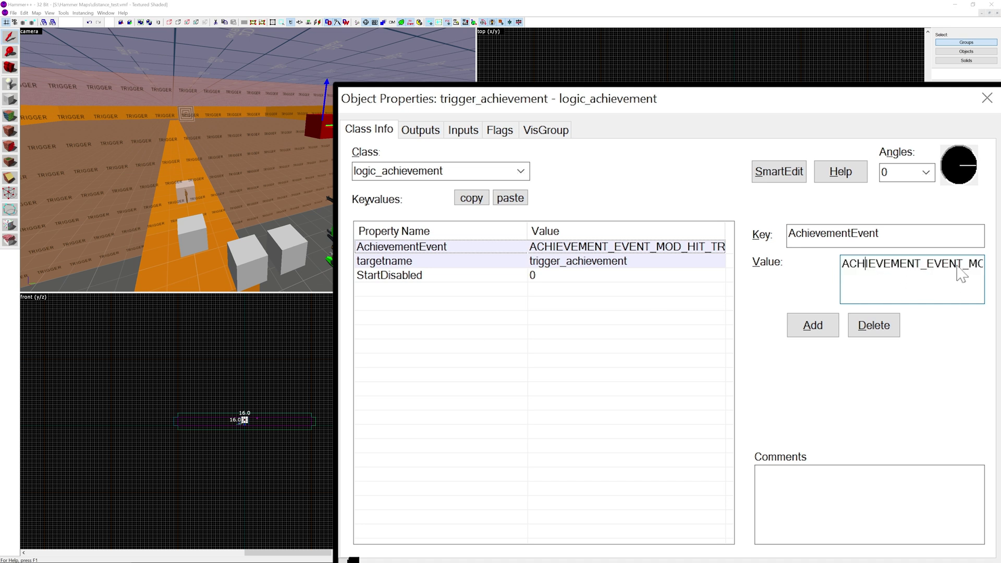
pyautogui.moveTo(969, 272); pyautogui.dragTo(835, 290)
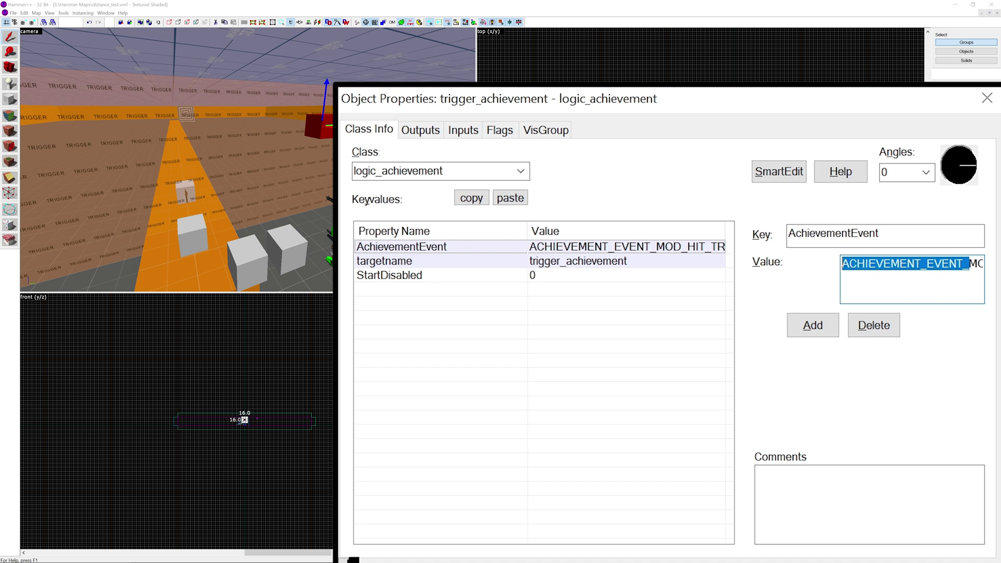
pyautogui.click(951, 265)
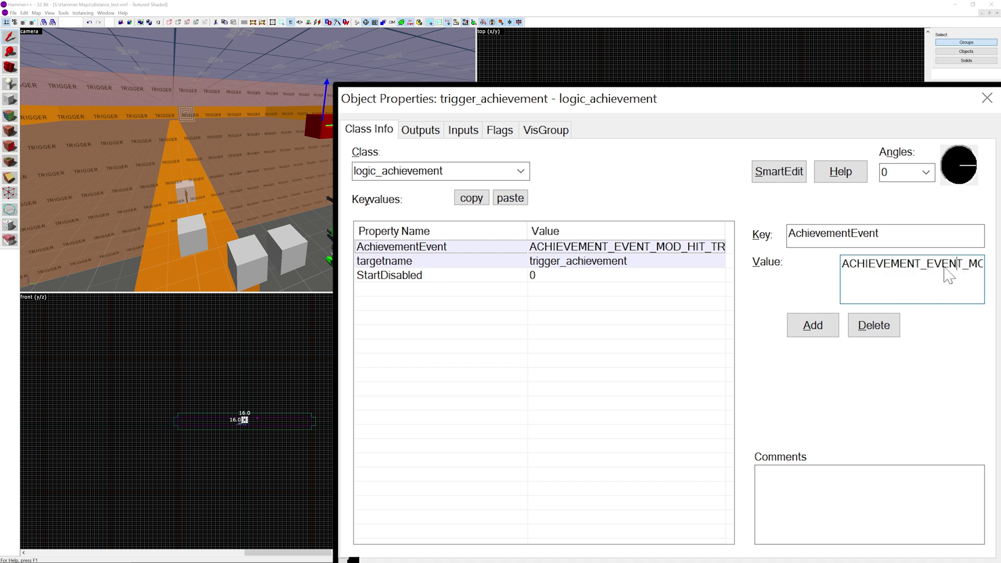
pyautogui.press('Right')
pyautogui.press('Right')
pyautogui.press('Right')
pyautogui.press('Right')
pyautogui.press('Right')
pyautogui.press('Right')
pyautogui.press('Right')
pyautogui.press('Right')
pyautogui.press('Right')
pyautogui.press('Right')
pyautogui.press('Right')
pyautogui.press('Right')
pyautogui.press('Right')
pyautogui.press('Right')
pyautogui.press('Right')
pyautogui.press('Right')
pyautogui.press('Right')
pyautogui.press('Right')
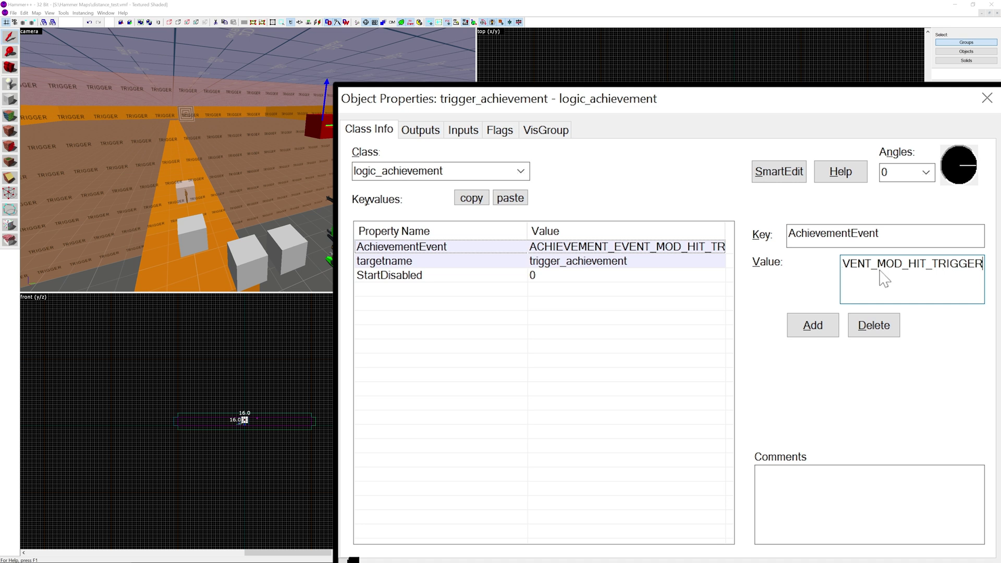
pyautogui.moveTo(881, 267); pyautogui.dragTo(945, 281)
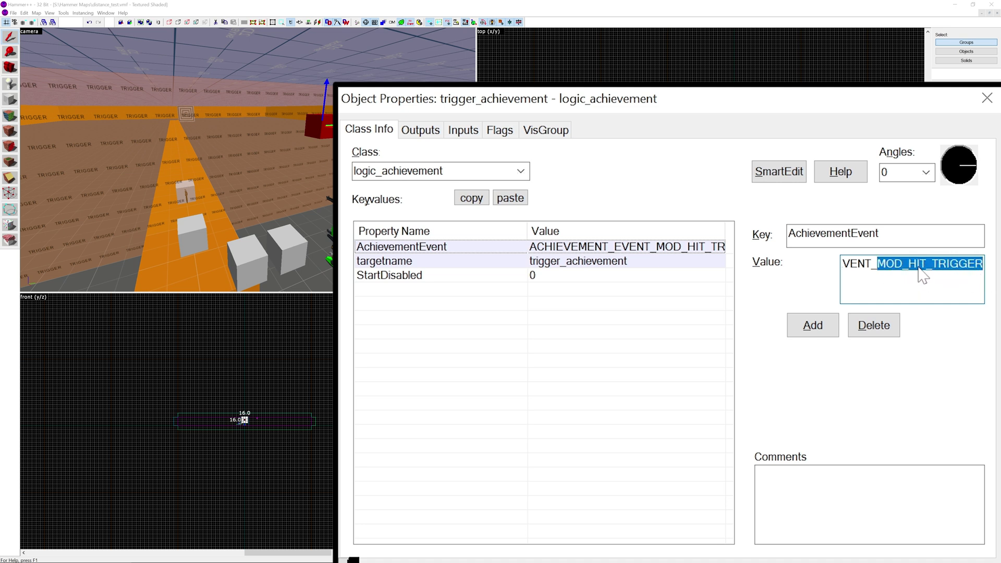
pyautogui.click(917, 264)
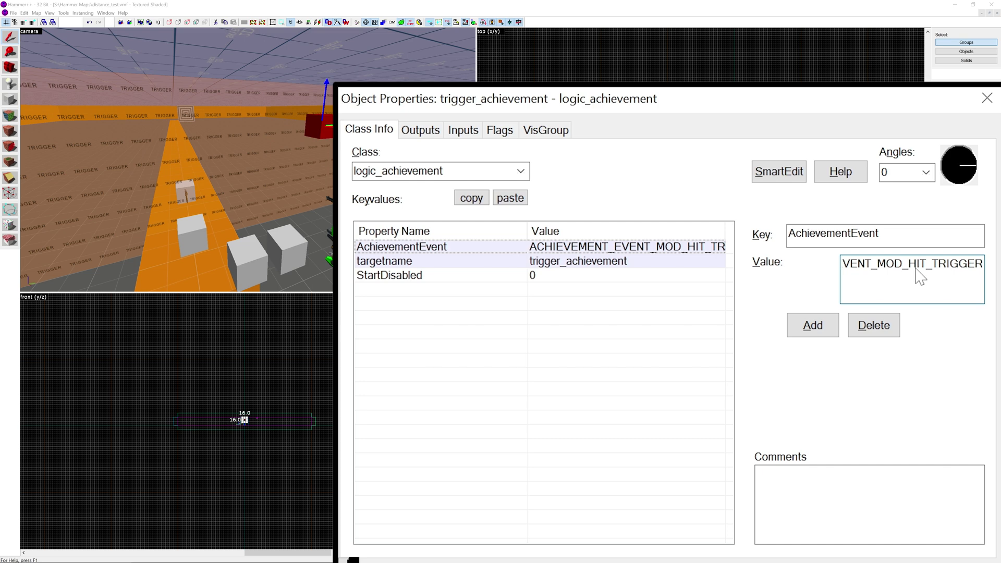
# - Examine the trigger_once brush's OnTrigger output that sends FireEvent to trigger_achievement
pyautogui.click(206, 163)
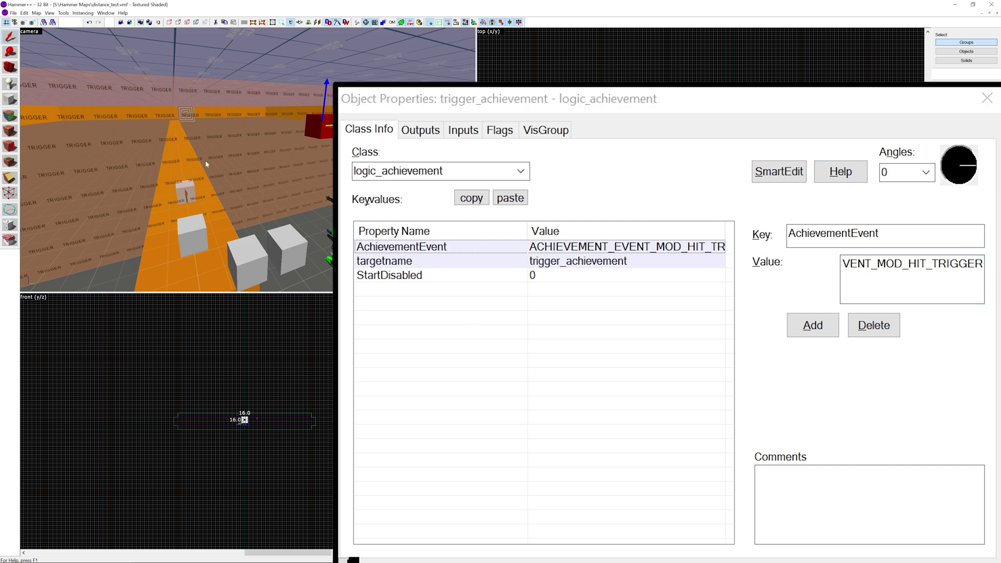
pyautogui.click(265, 140)
pyautogui.click(781, 172)
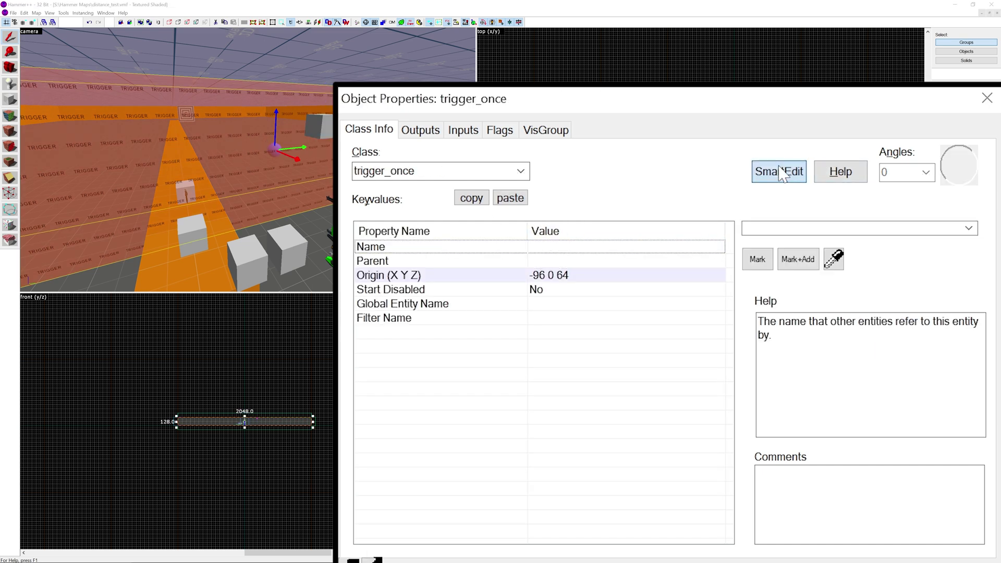
pyautogui.click(423, 131)
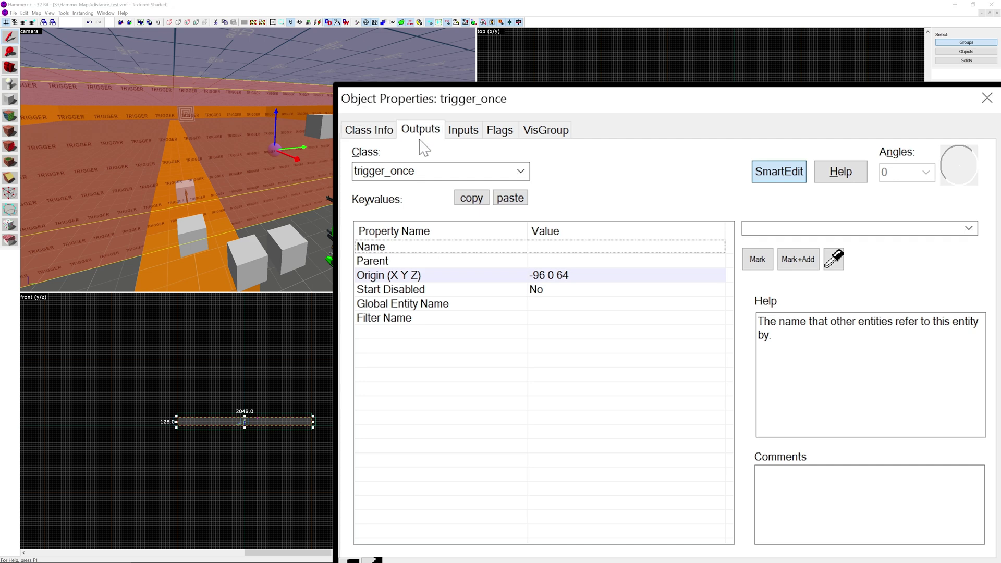
pyautogui.click(475, 197)
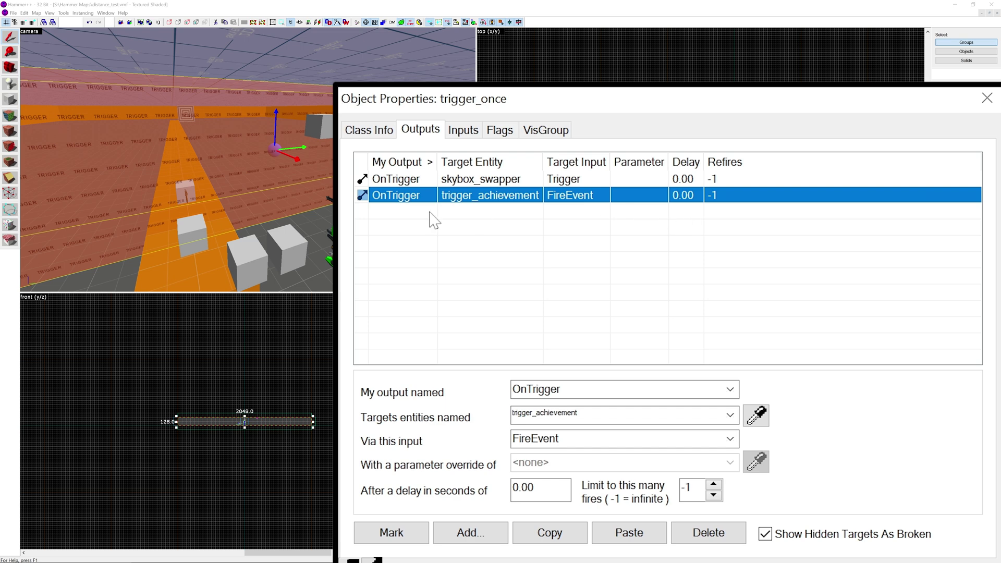
pyautogui.click(308, 205)
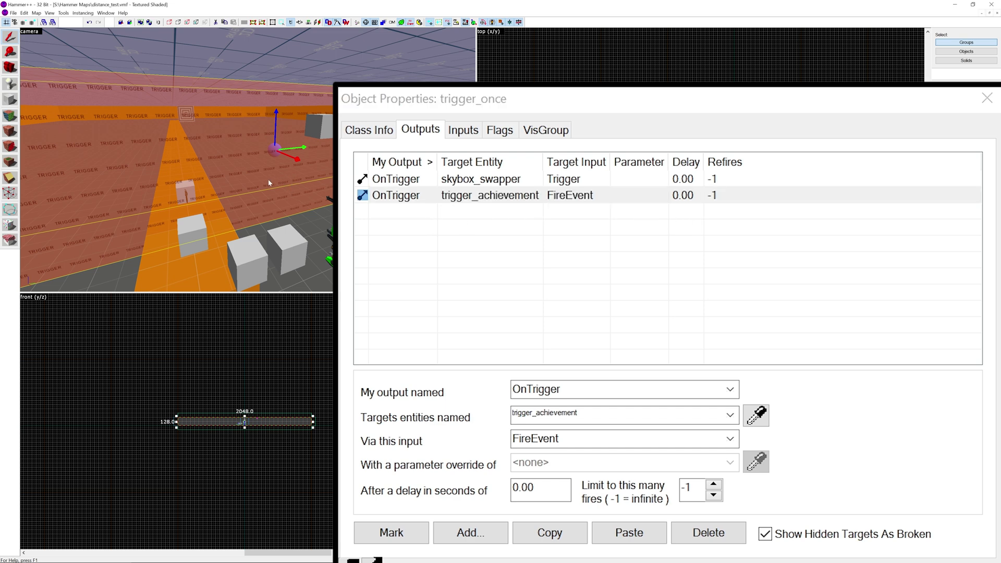
pyautogui.click(368, 129)
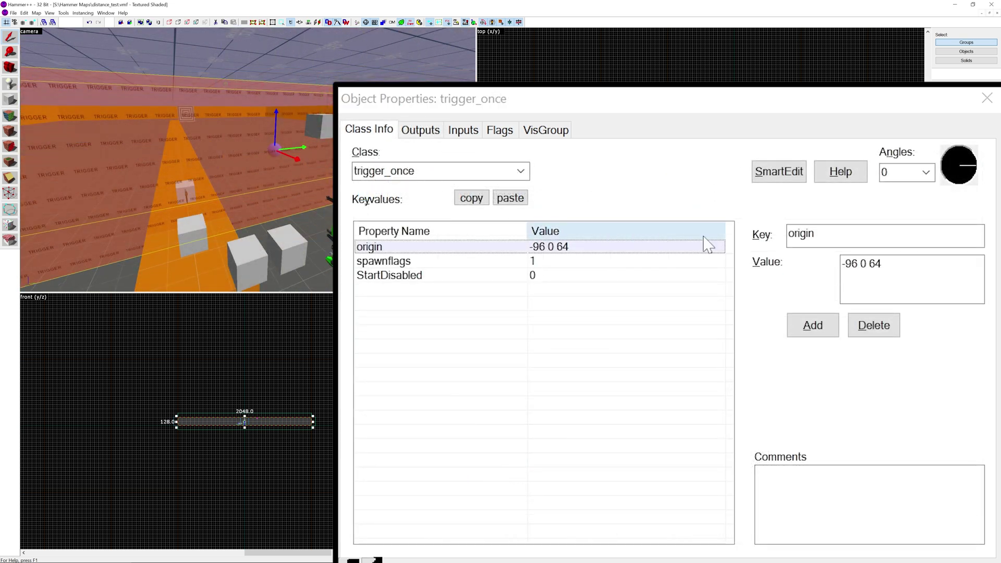
pyautogui.click(781, 171)
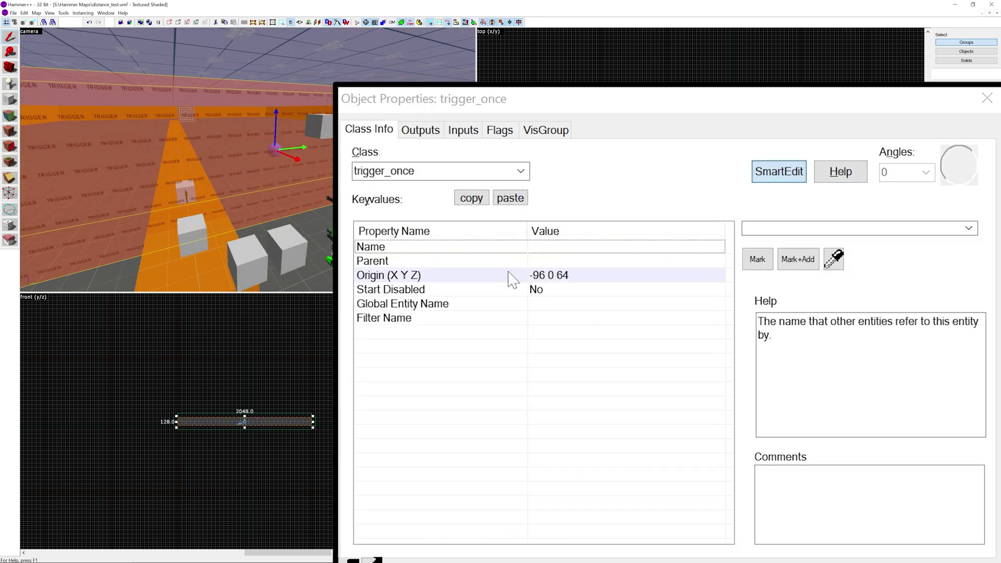
pyautogui.click(422, 132)
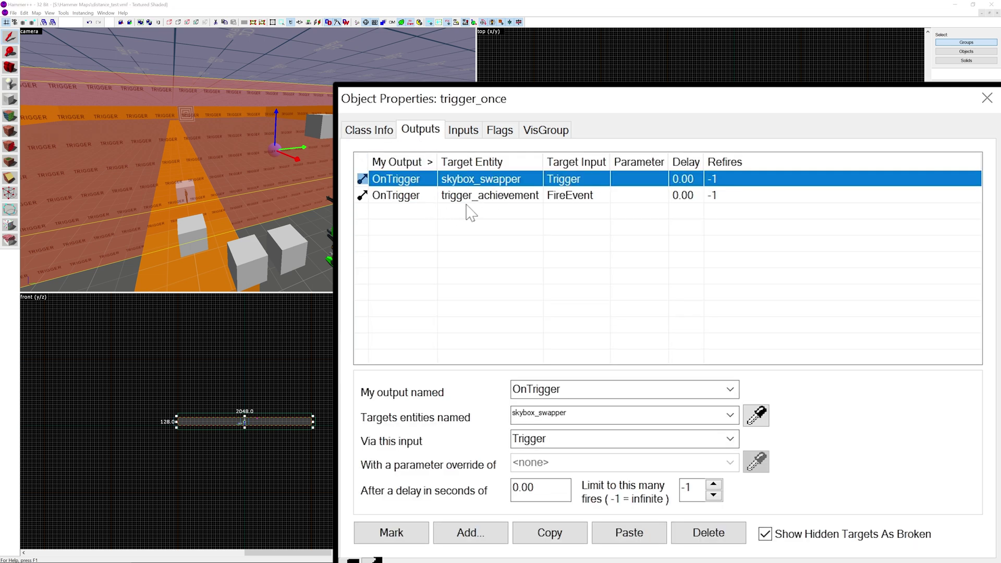
pyautogui.click(472, 196)
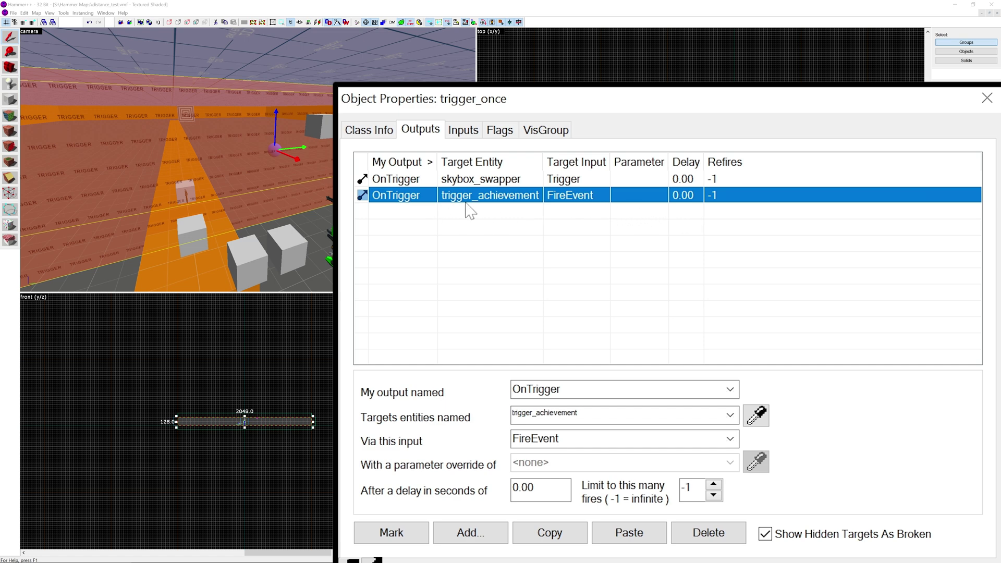
# - Examine the weapon_ar2 entity's OnPlayerPickup output to ar2_achievement and the logic_achievement entity beside it
pyautogui.press('z')
pyautogui.press('w')
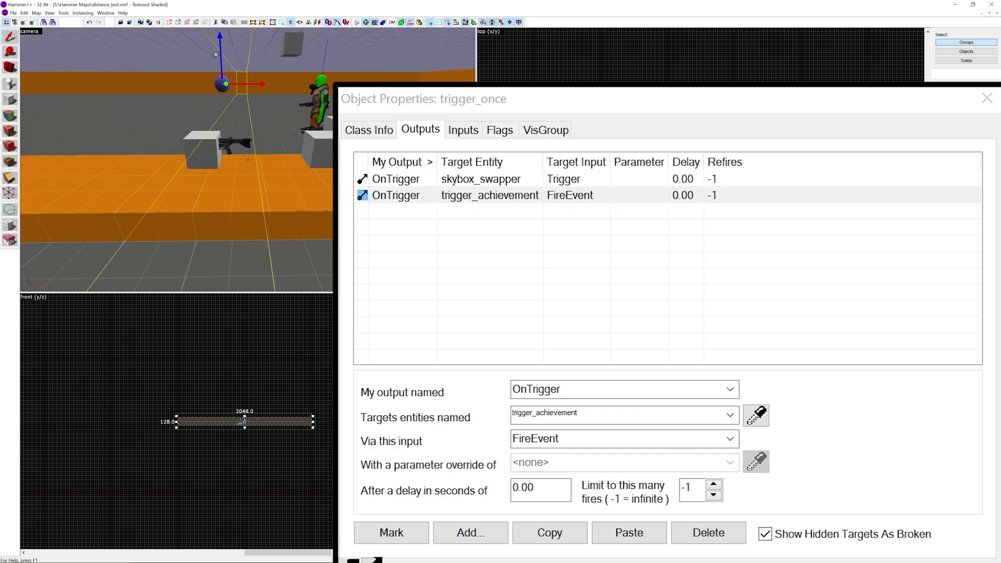
pyautogui.press('w')
pyautogui.press('Escape')
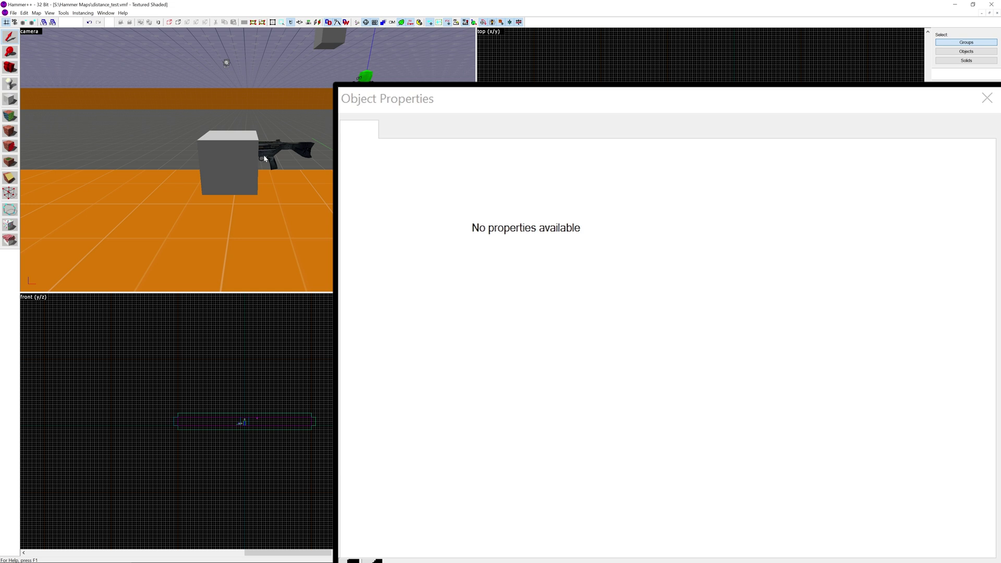
pyautogui.click(237, 153)
pyautogui.click(292, 151)
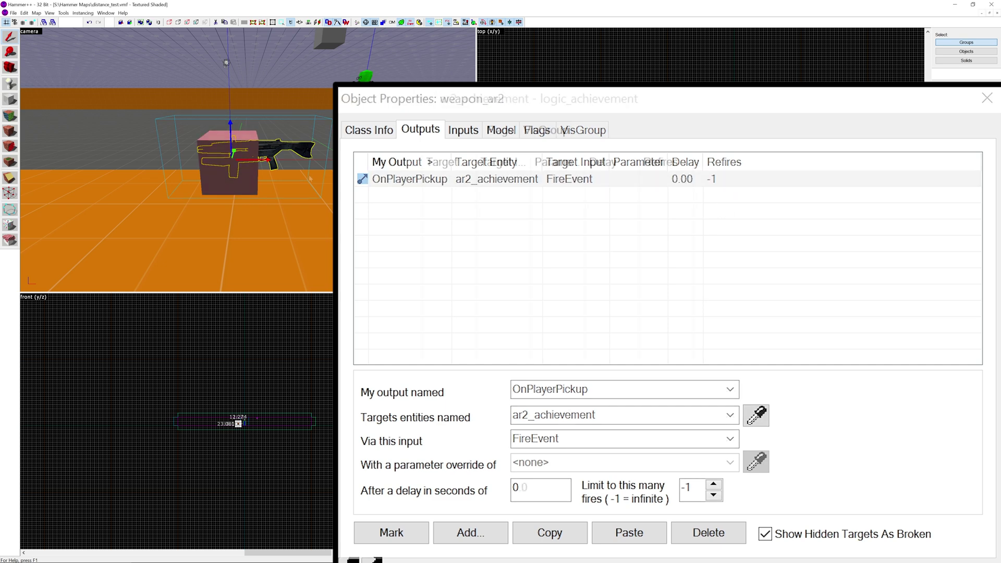
# - Show the ar2_achievement entity's raw keyvalues and set its AchievementEvent to ACHIEVEMENT_EVENT_MOD_GOT_SECRET_WEAPON
pyautogui.click(368, 130)
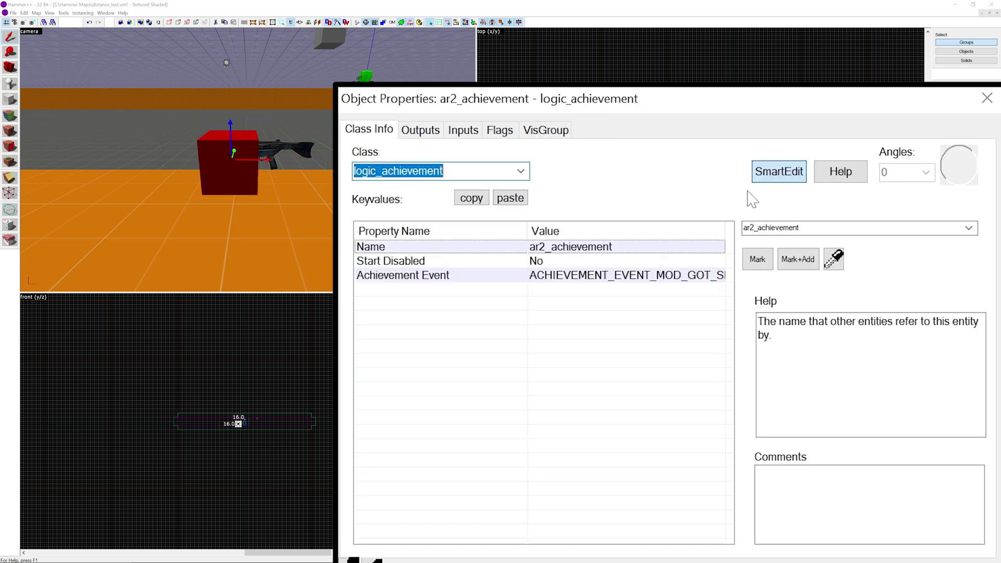
pyautogui.click(765, 178)
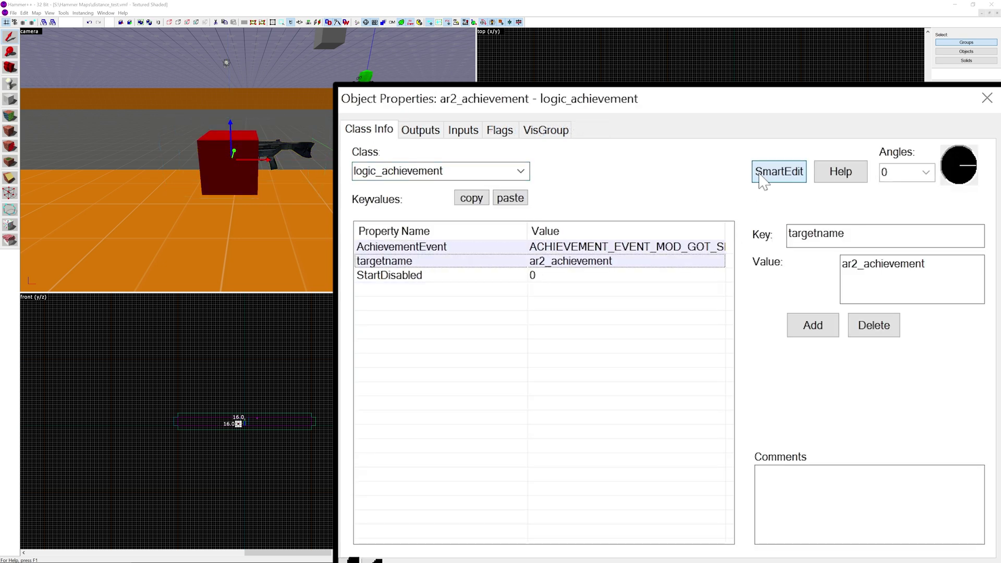
pyautogui.click(616, 252)
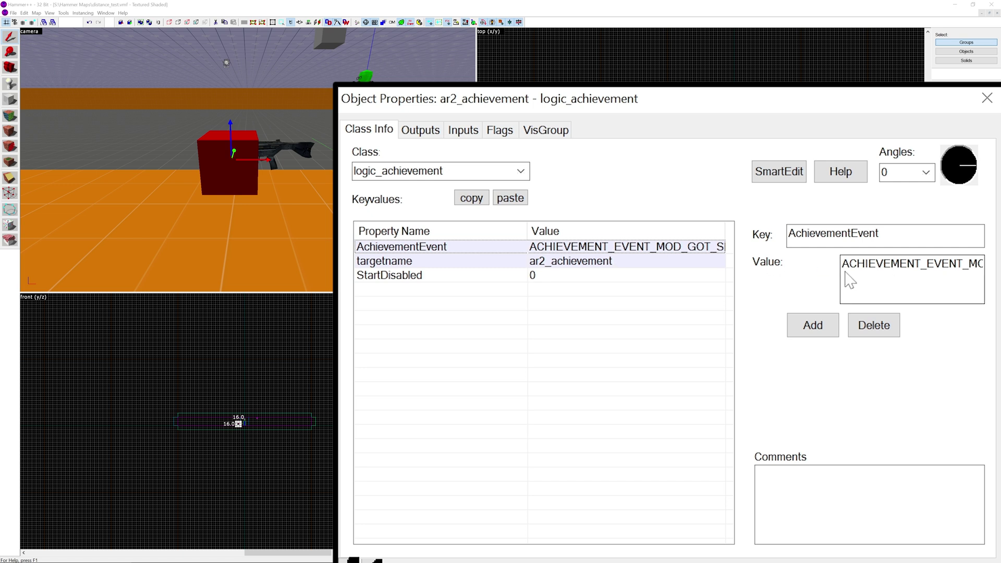
pyautogui.moveTo(844, 269); pyautogui.dragTo(969, 270)
pyautogui.click(936, 264)
pyautogui.press('Right')
pyautogui.press('Right')
pyautogui.press('Right')
pyautogui.press('Right')
pyautogui.press('Right')
pyautogui.press('Right')
pyautogui.press('Right')
pyautogui.press('Right')
pyautogui.press('Right')
pyautogui.press('Right')
pyautogui.press('Right')
pyautogui.press('Right')
pyautogui.press('Right')
pyautogui.press('Right')
pyautogui.press('Right')
pyautogui.press('Right')
pyautogui.press('Right')
pyautogui.press('Right')
pyautogui.press('Right')
pyautogui.press('Right')
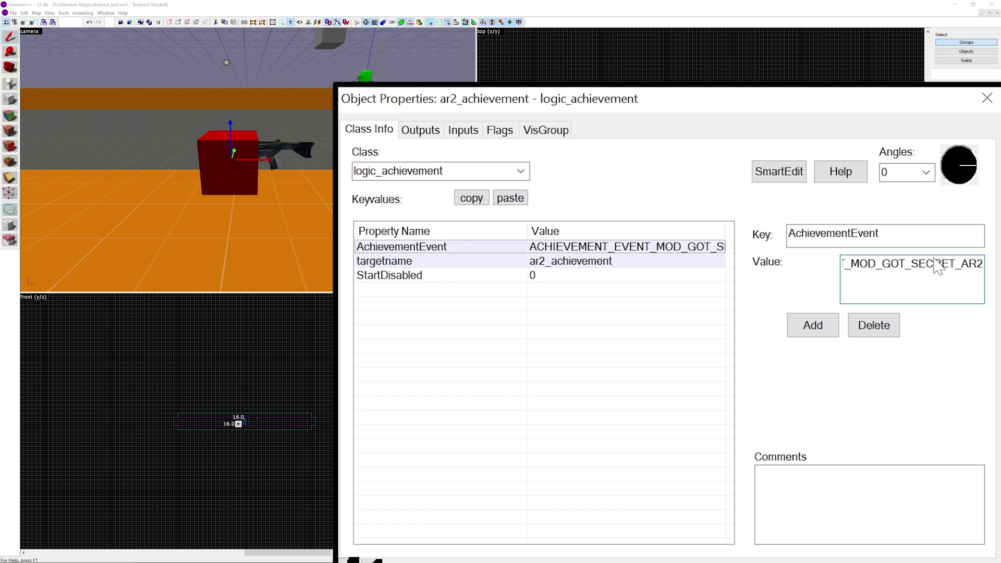
pyautogui.press('BackSpace')
pyautogui.press('BackSpace')
pyautogui.press('BackSpace')
pyautogui.write('WEAPON')
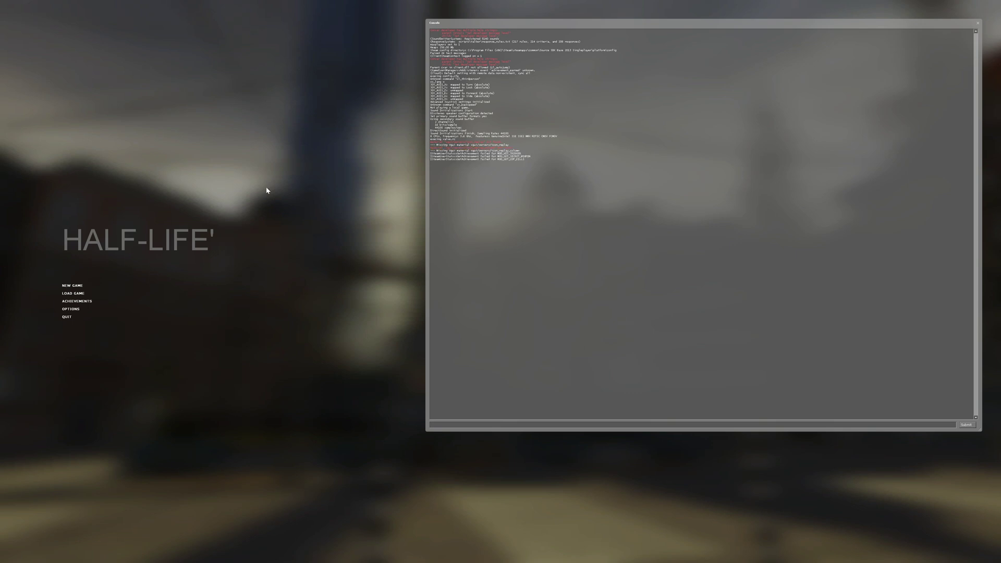
# - Switch to the running Half-Life 2 mod and view its achievements list from the main menu
pyautogui.click(80, 302)
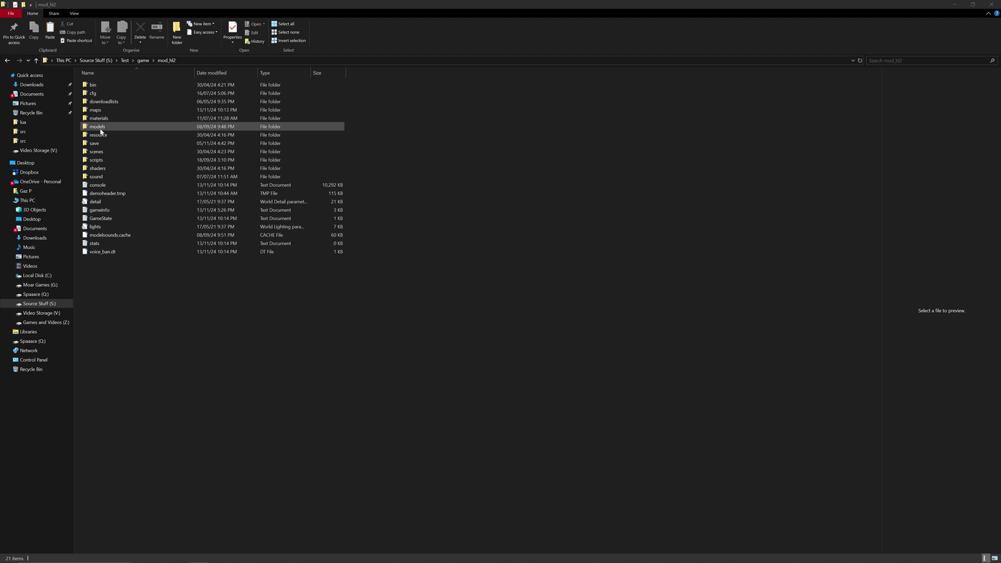
# - In File Explorer, go to the mod_hl2 resource folder and open mod_hl2_english in a maximized Notepad window
pyautogui.doubleClick(101, 136)
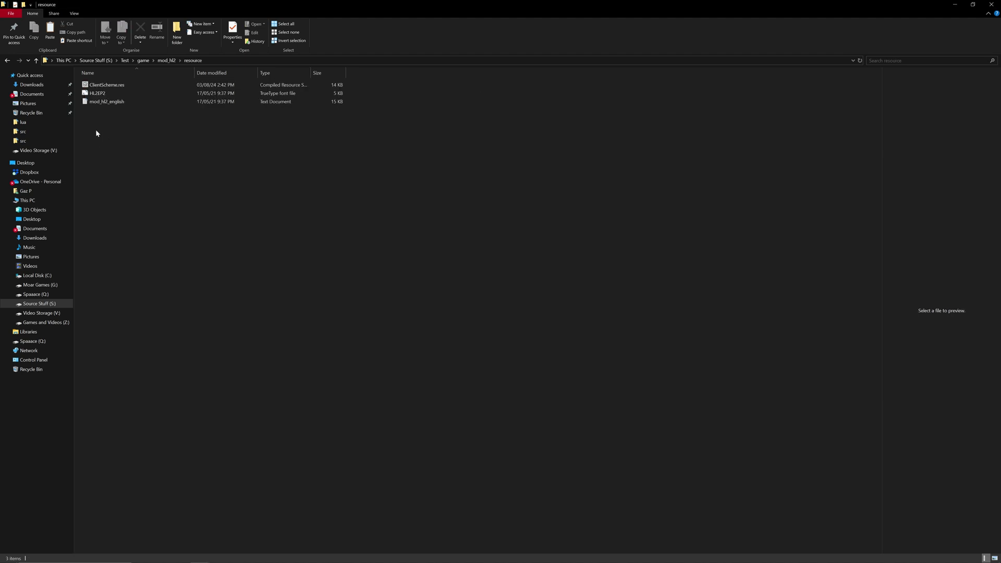
pyautogui.click(166, 60)
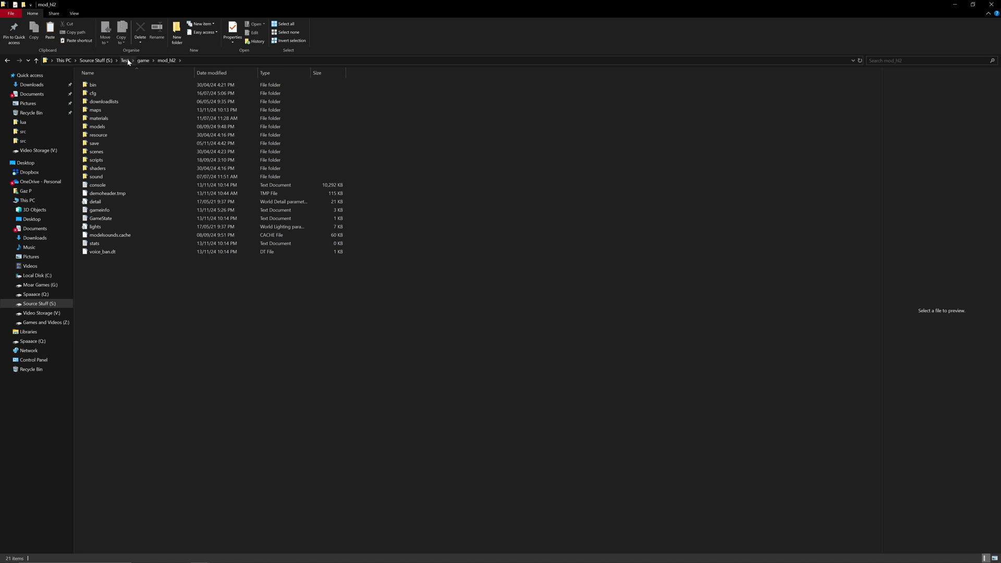
pyautogui.doubleClick(97, 135)
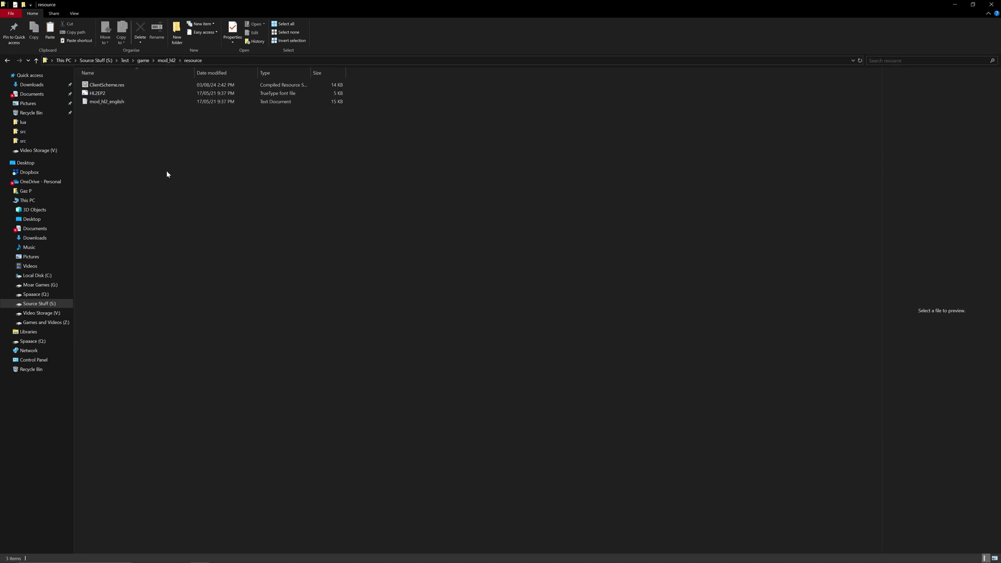
pyautogui.click(115, 102)
pyautogui.doubleClick(145, 102)
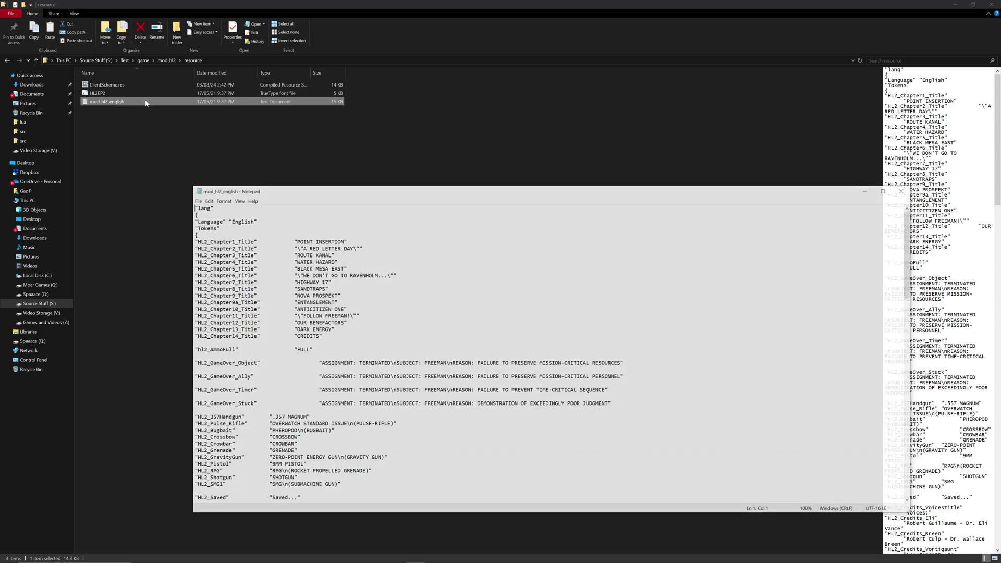
pyautogui.click(902, 191)
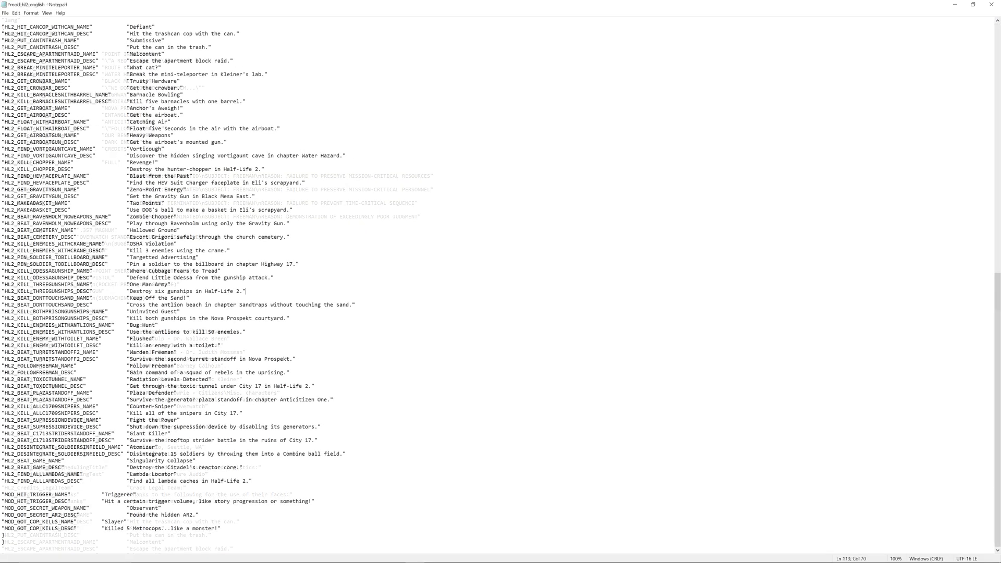
# - Indent the text values of the MOD_HIT_TRIGGER and MOD_GOT_COP_KILLS name and description lines to align with the value column above
pyautogui.keyDown('ctrl'); pyautogui.scroll(4, 501, 285); pyautogui.keyUp('ctrl')
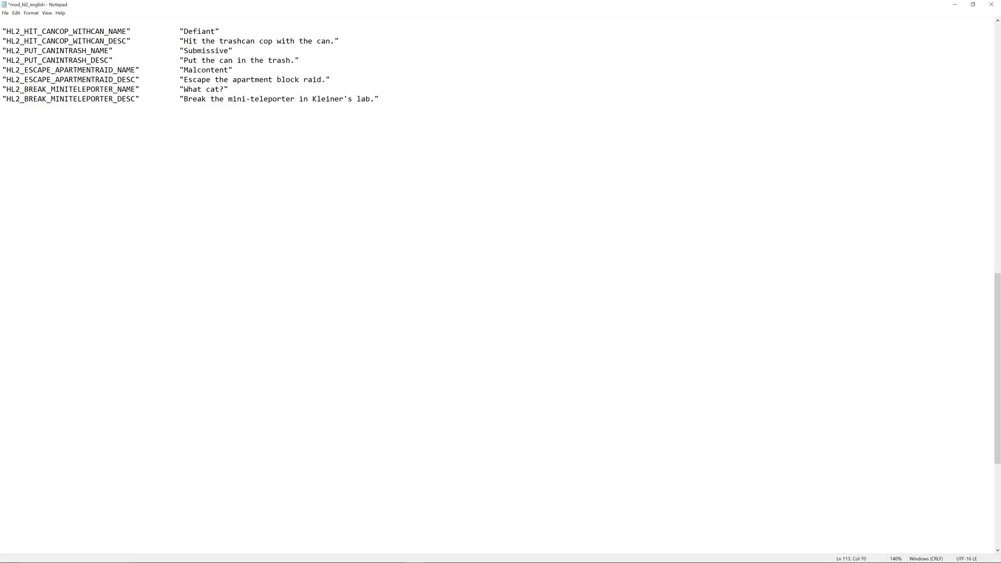
pyautogui.hotkey('ctrl', '+')
pyautogui.hotkey('ctrl', '+')
pyautogui.hotkey('ctrl', '+')
pyautogui.hotkey('ctrl', '+')
pyautogui.hotkey('ctrl', '+')
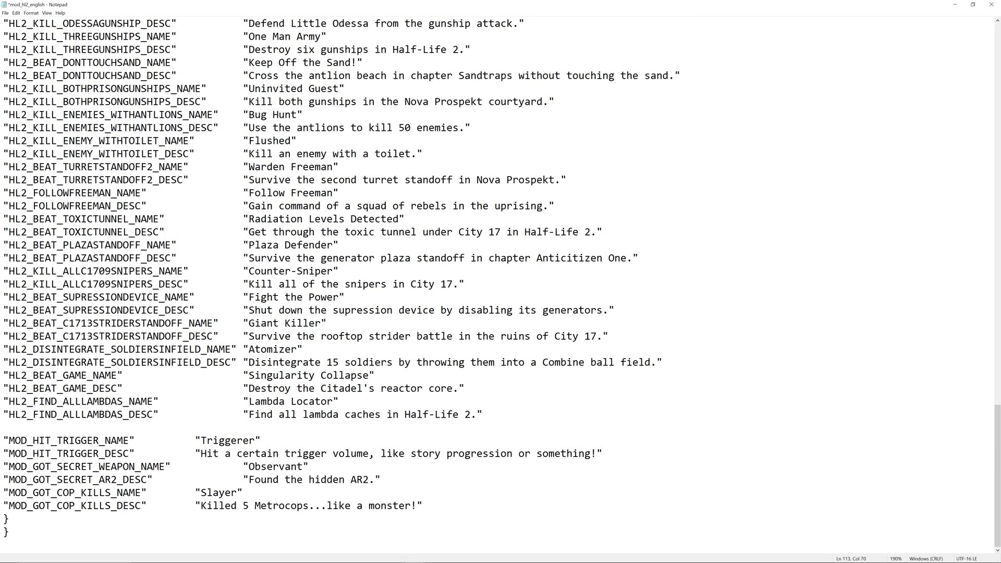
pyautogui.press('Tab')
pyautogui.press('Left')
pyautogui.press('Up')
pyautogui.press('Tab')
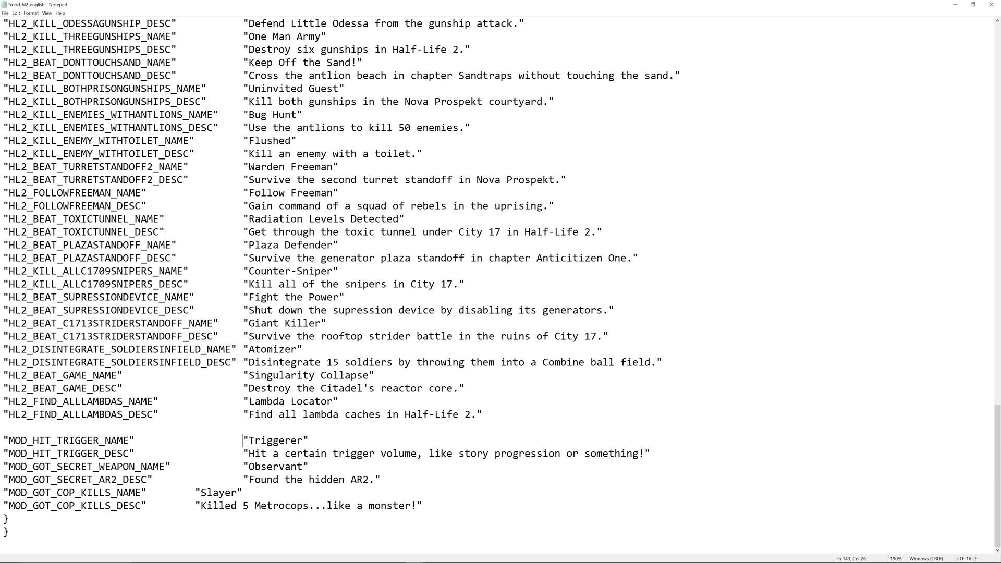
pyautogui.click(195, 492)
pyautogui.press('Tab')
pyautogui.click(195, 506)
pyautogui.press('Tab')
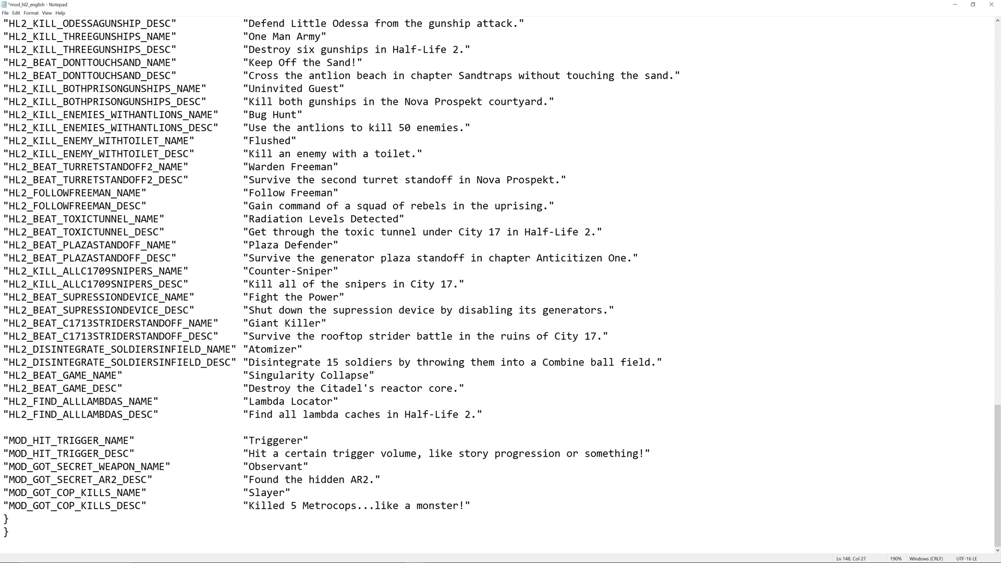
# - Rename the MOD_GOT_SECRET_AR2_DESC key to MOD_GOT_SECRET_WEAPON_DESC and save the file
pyautogui.moveTo(99, 479); pyautogui.dragTo(118, 480)
pyautogui.write('WEAPON')
pyautogui.keyDown('ctrl'); pyautogui.scroll(7, 500, 284); pyautogui.keyUp('ctrl')
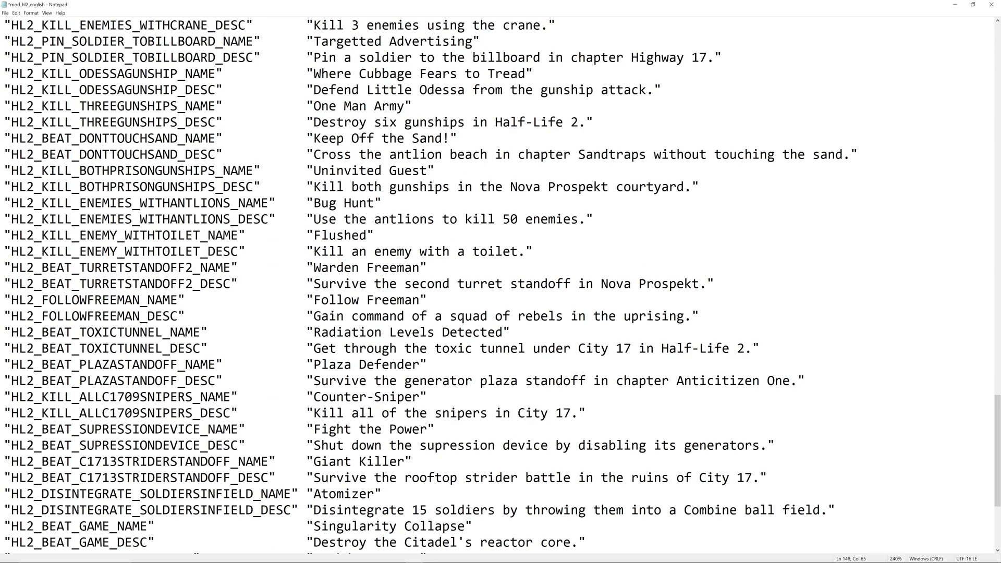
pyautogui.scroll(-5, 501, 284)
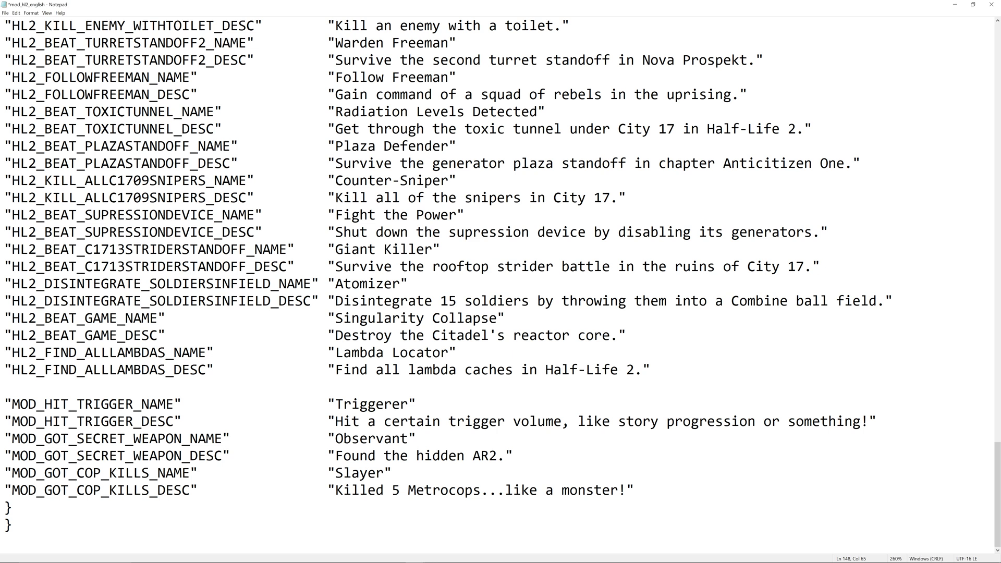
pyautogui.hotkey('ctrl', 's')
# - Change the MOD_GOT_SECRET_WEAPON_DESC text to "Found the hidden weapon!"
pyautogui.moveTo(473, 456); pyautogui.dragTo(497, 456)
pyautogui.write('weapon')
pyautogui.press('Delete')
pyautogui.write('!')
pyautogui.press('Down')
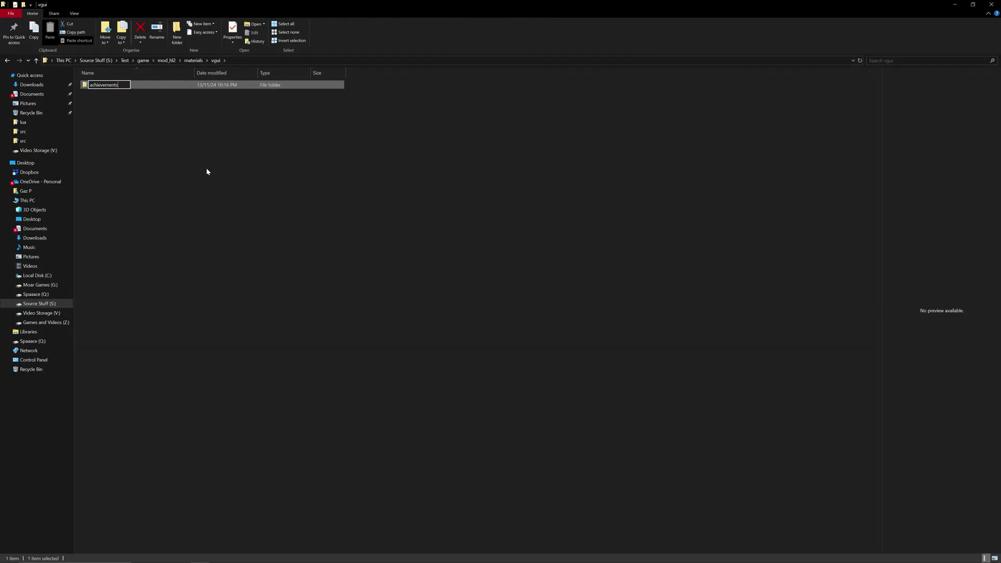
# - In File Explorer, open the achievements folder in the mod's materials\vgui folder and paste the copied achievement VMT and VTF files there
pyautogui.click(205, 167)
pyautogui.click(105, 88)
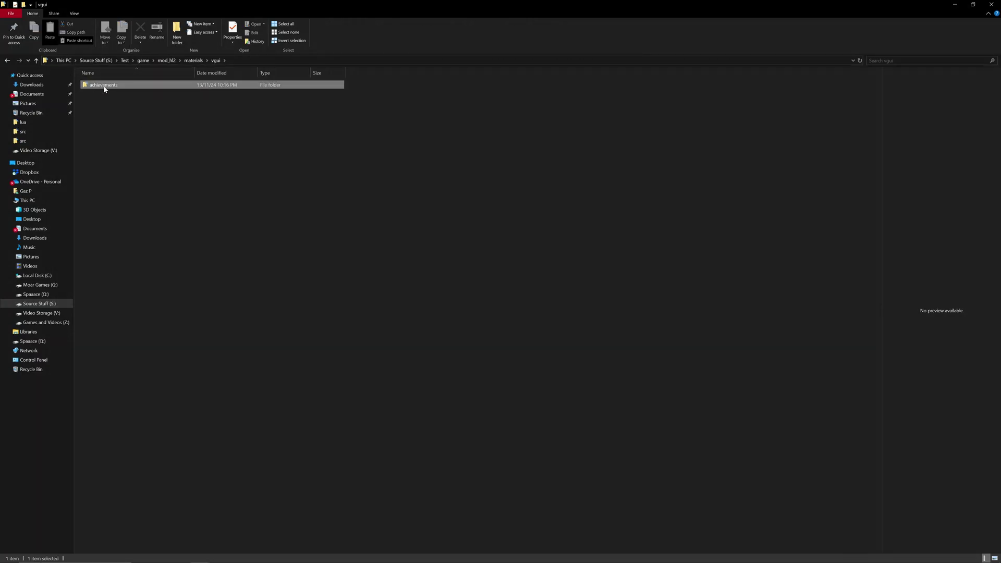
pyautogui.doubleClick(105, 89)
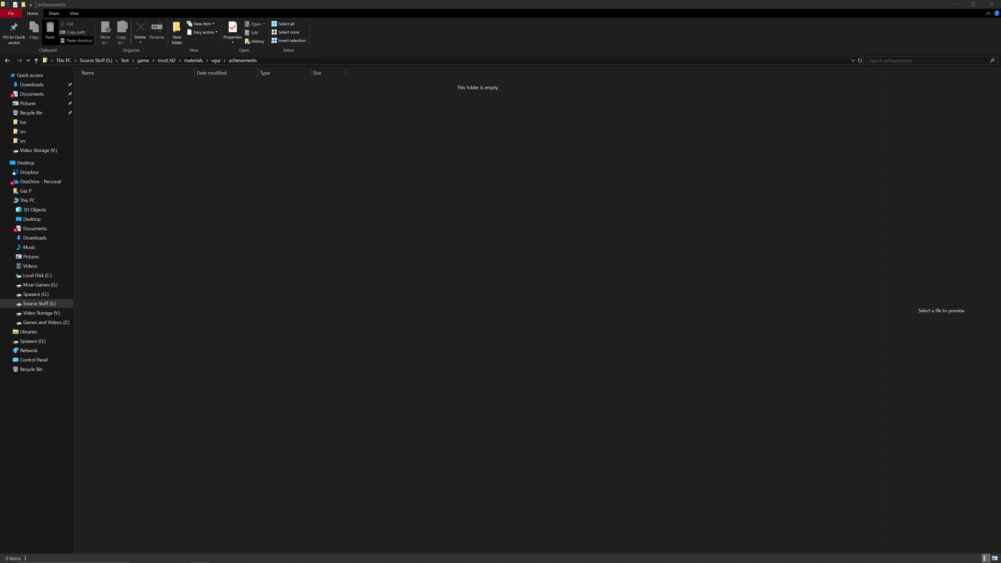
pyautogui.rightClick(368, 189)
pyautogui.click(394, 243)
pyautogui.click(321, 216)
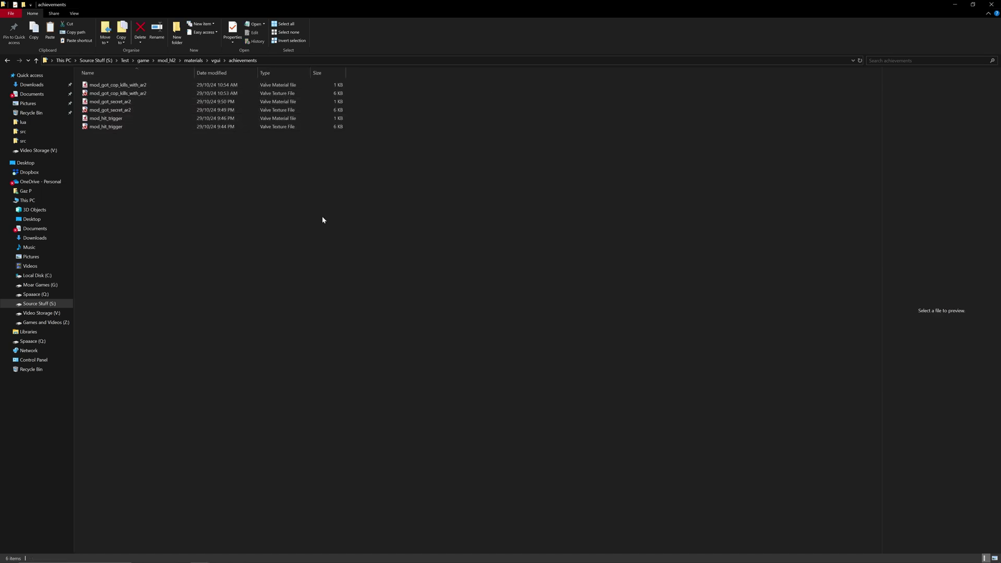
pyautogui.click(125, 111)
pyautogui.press('F2')
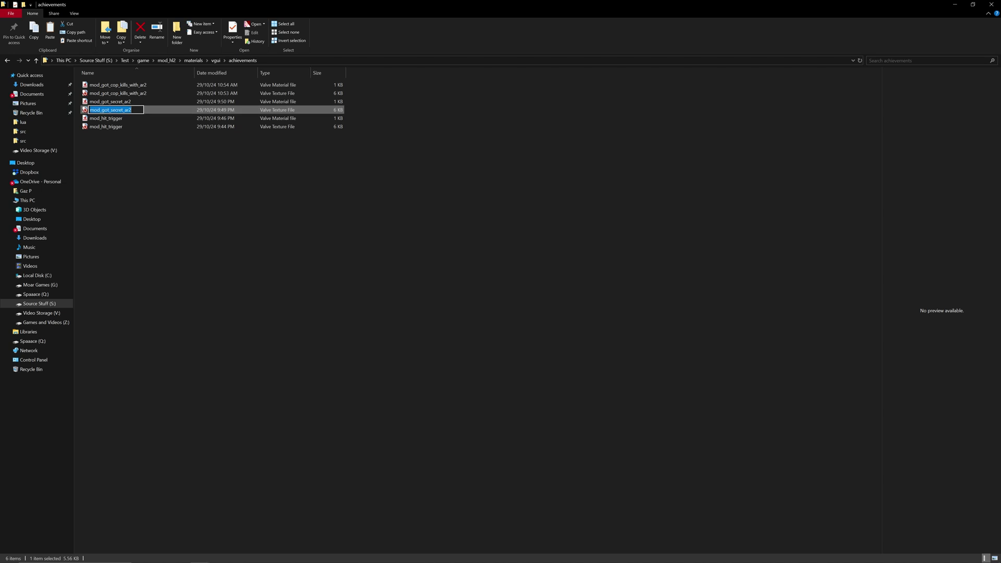
pyautogui.click(148, 112)
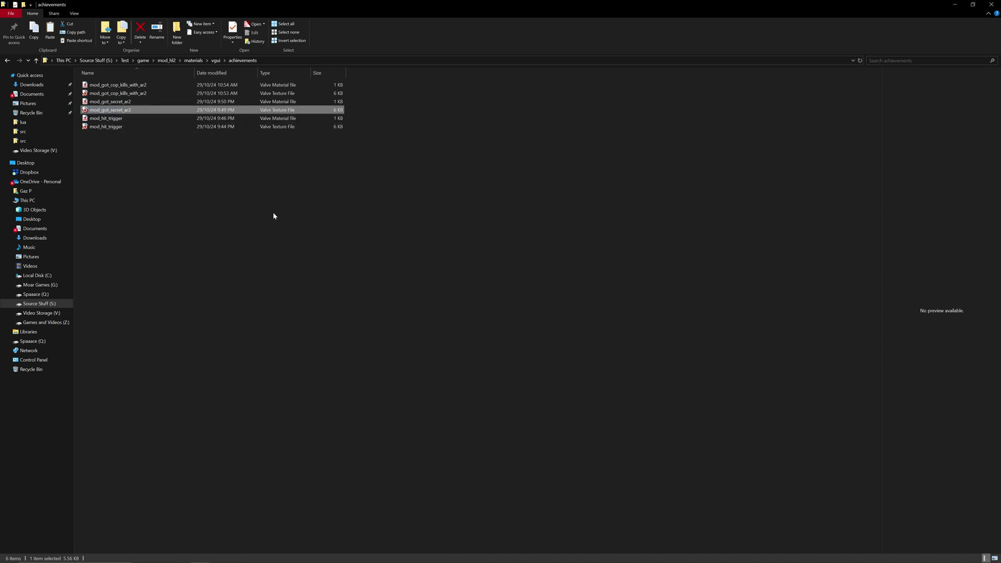
# - Open the mod_got_secret_ar2 texture in VTFEdit and examine its SRGB, No Mipmap, No Level Of Detail and Eight Bit Alpha flags
pyautogui.click(128, 111)
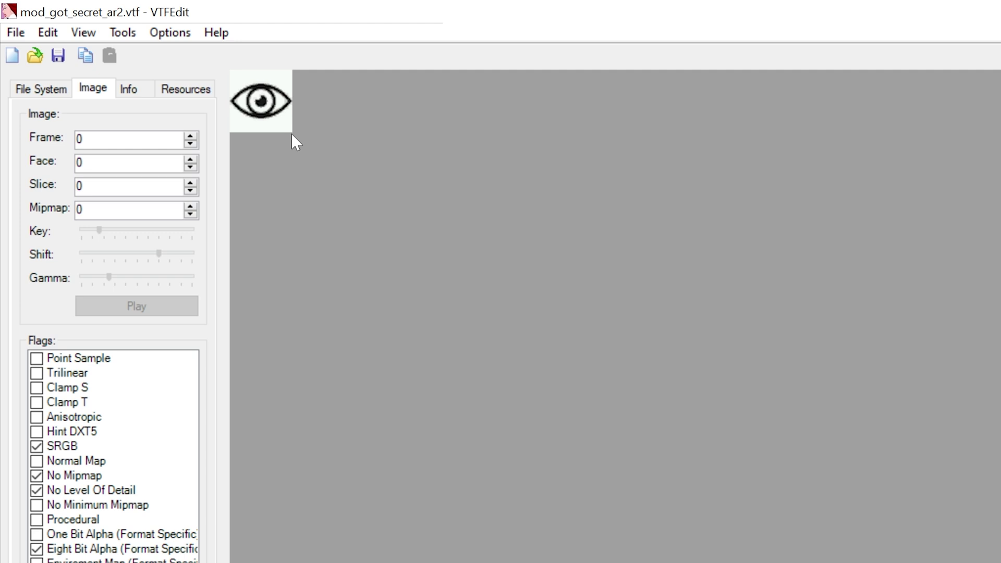
pyautogui.click(76, 447)
pyautogui.click(76, 447)
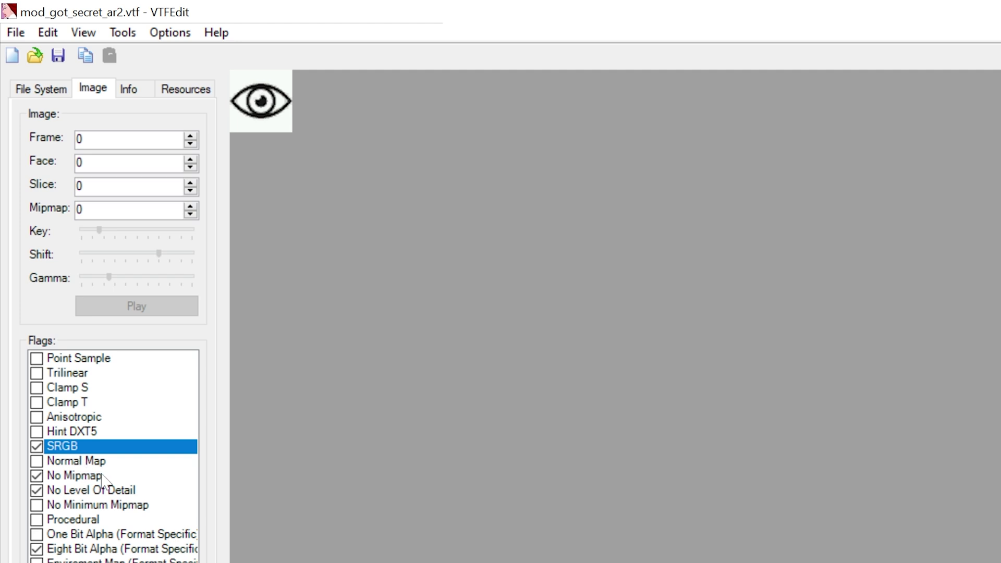
pyautogui.click(89, 476)
pyautogui.click(88, 491)
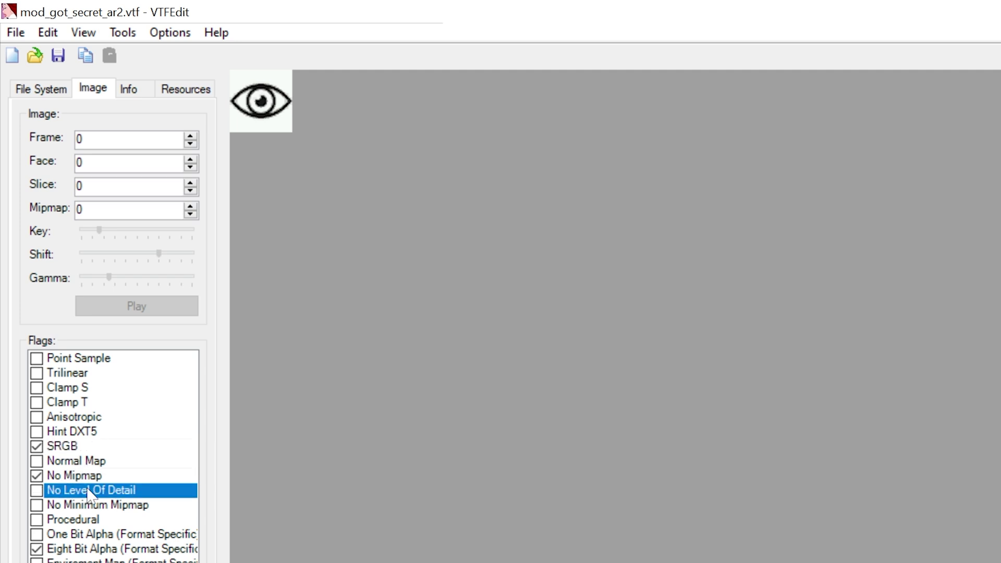
pyautogui.click(46, 550)
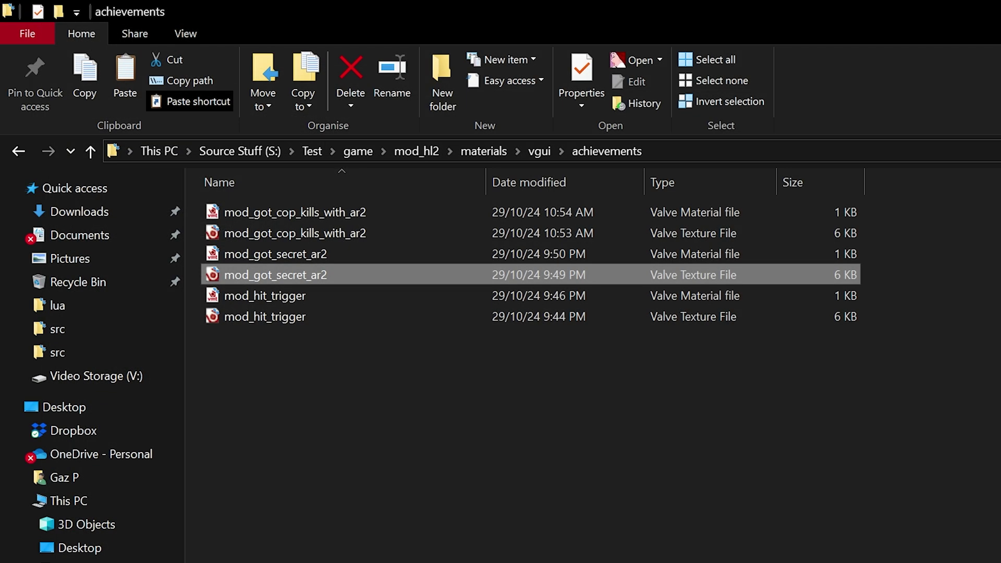
# - Back in the achievements folder, rename the mod_got_secret_ar2 texture file as mod_got_secret_weapon
pyautogui.rightClick(300, 276)
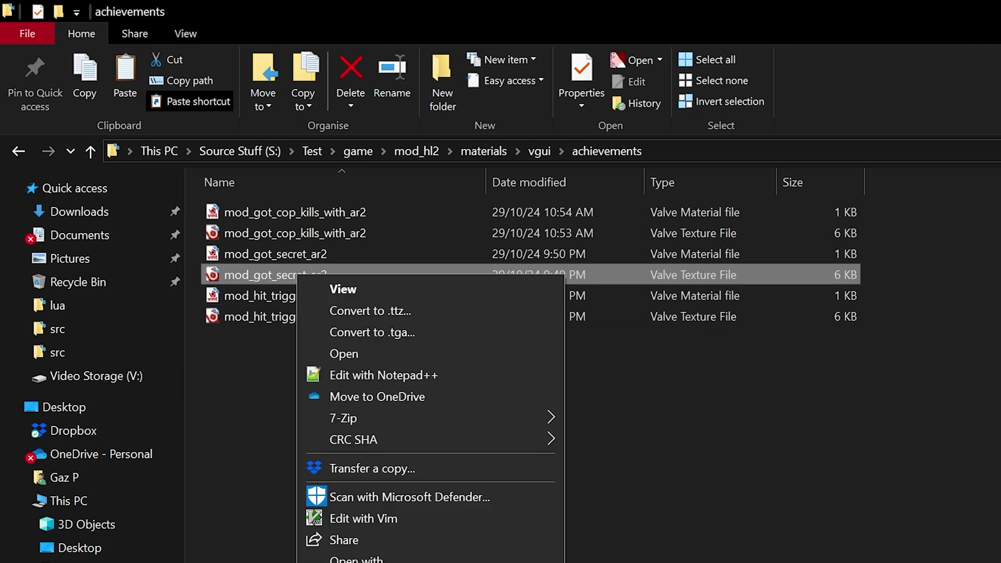
pyautogui.click(339, 562)
pyautogui.press('End')
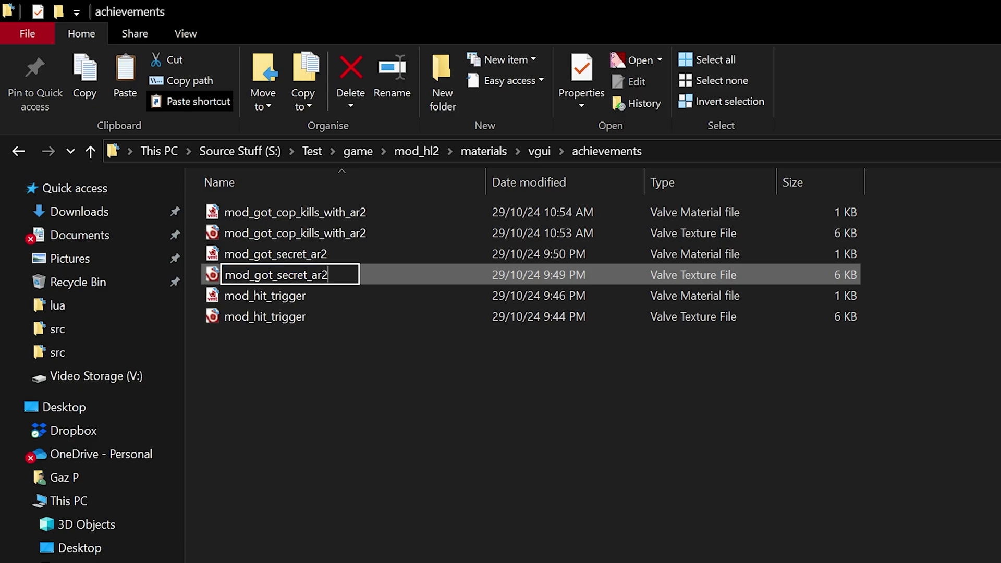
pyautogui.press('BackSpace')
pyautogui.press('BackSpace')
pyautogui.press('BackSpace')
pyautogui.write('weapo')
pyautogui.write('n')
pyautogui.press('Return')
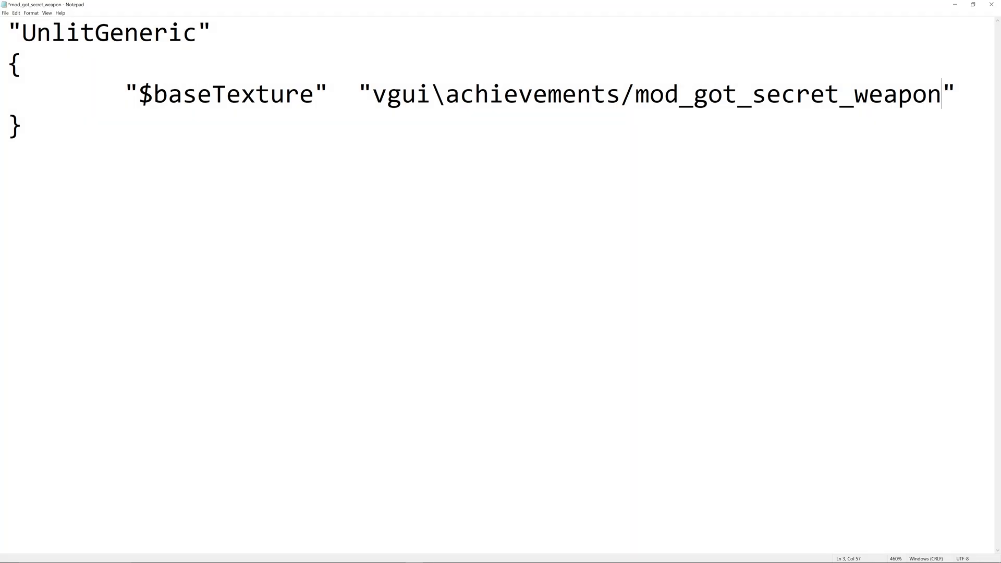
# - Save the mod_got_secret_weapon material file in Notepad and highlight its UnlitGeneric shader name
pyautogui.click(22, 125)
pyautogui.hotkey('ctrl', 's')
pyautogui.press('Up')
pyautogui.press('Up')
pyautogui.press('Up')
pyautogui.hotkey('shift', 'Right')
pyautogui.hotkey('shift', 'Right')
pyautogui.hotkey('shift', 'Right')
pyautogui.hotkey('shift', 'Right')
pyautogui.hotkey('shift', 'Right')
pyautogui.hotkey('shift', 'Right')
pyautogui.hotkey('shift', 'Right')
pyautogui.hotkey('shift', 'Right')
pyautogui.hotkey('shift', 'Right')
pyautogui.hotkey('shift', 'Right')
pyautogui.hotkey('shift', 'Right')
pyautogui.hotkey('shift', 'Right')
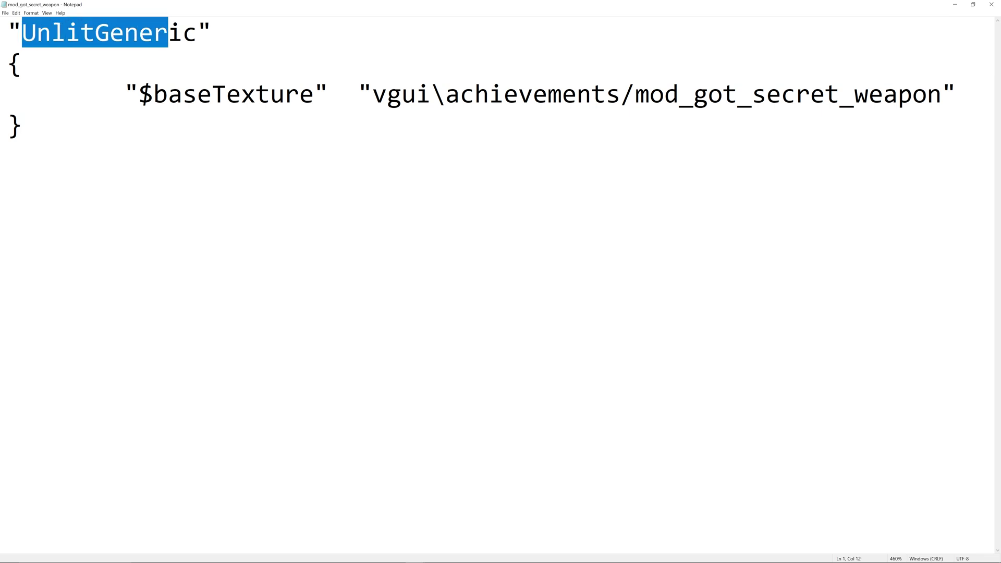
pyautogui.click(22, 125)
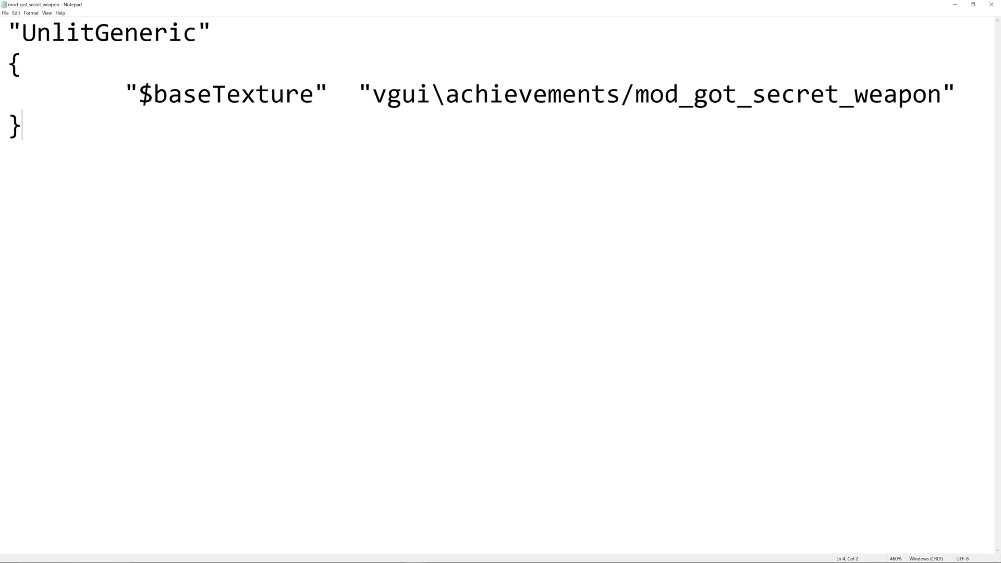
# - Highlight the material's $baseTexture parameter and its vgui\achievements/mod_got_secret_weapon texture path
pyautogui.hotkey('shift', 'Right')
pyautogui.hotkey('shift', 'Right')
pyautogui.hotkey('shift', 'Right')
pyautogui.hotkey('shift', 'Right')
pyautogui.hotkey('shift', 'Right')
pyautogui.hotkey('shift', 'Right')
pyautogui.hotkey('shift', 'Right')
pyautogui.hotkey('shift', 'Right')
pyautogui.hotkey('shift', 'Right')
pyautogui.hotkey('shift', 'Right')
pyautogui.hotkey('shift', 'Right')
pyautogui.hotkey('shift', 'Right')
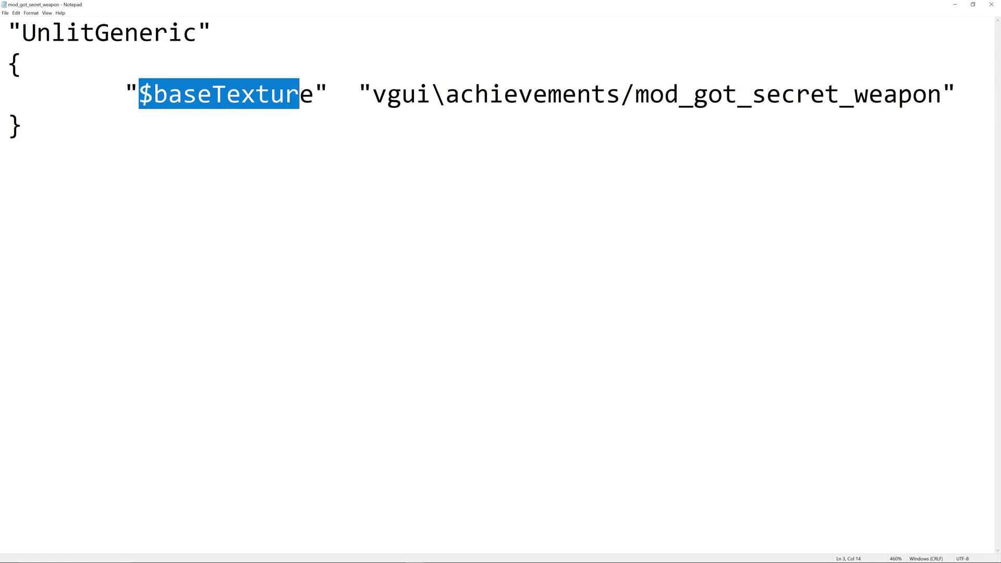
pyautogui.click(22, 125)
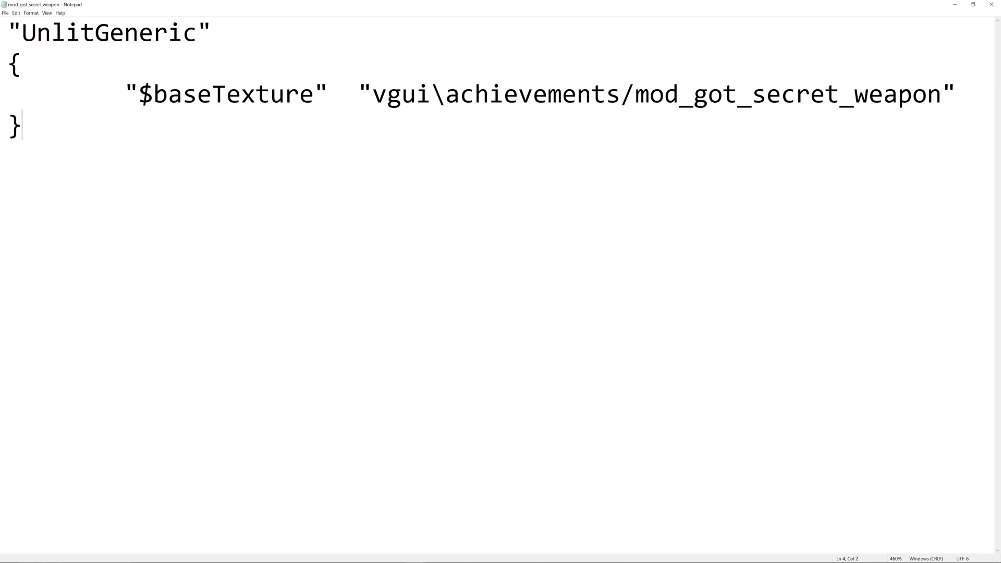
pyautogui.moveTo(372, 94); pyautogui.dragTo(592, 94)
pyautogui.hotkey('shift', 'Right')
pyautogui.hotkey('shift', 'Right')
pyautogui.hotkey('shift', 'Right')
pyautogui.hotkey('shift', 'Right')
pyautogui.hotkey('shift', 'Right')
pyautogui.hotkey('shift', 'Right')
pyautogui.hotkey('shift', 'Right')
pyautogui.hotkey('shift', 'Right')
pyautogui.hotkey('shift', 'Right')
pyautogui.hotkey('shift', 'Right')
pyautogui.hotkey('shift', 'Right')
pyautogui.hotkey('shift', 'Right')
pyautogui.hotkey('shift', 'Right')
pyautogui.hotkey('shift', 'Right')
pyautogui.hotkey('shift', 'Right')
pyautogui.hotkey('shift', 'Right')
pyautogui.hotkey('shift', 'Right')
pyautogui.hotkey('shift', 'Right')
pyautogui.hotkey('shift', 'Right')
pyautogui.hotkey('shift', 'Right')
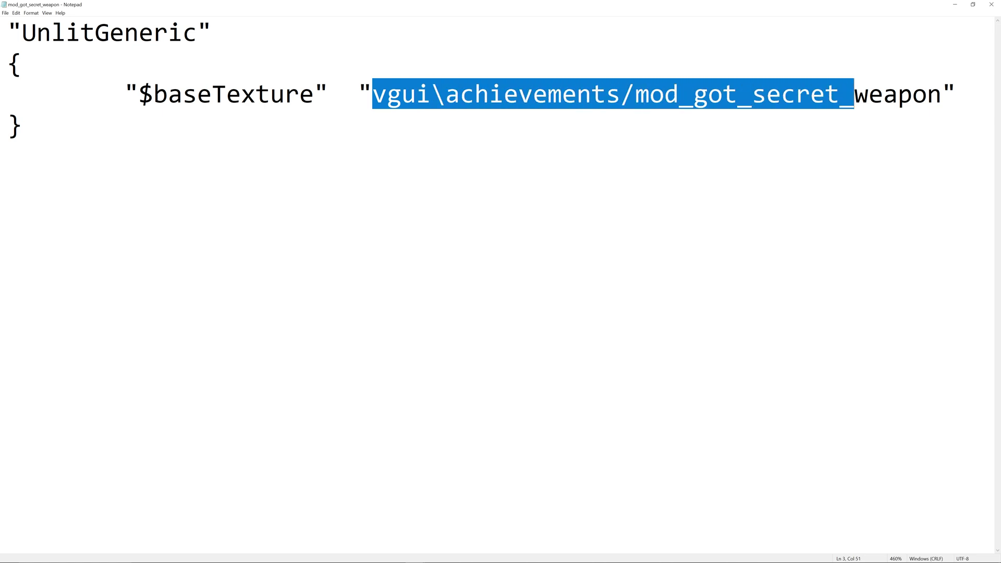
pyautogui.press('Right')
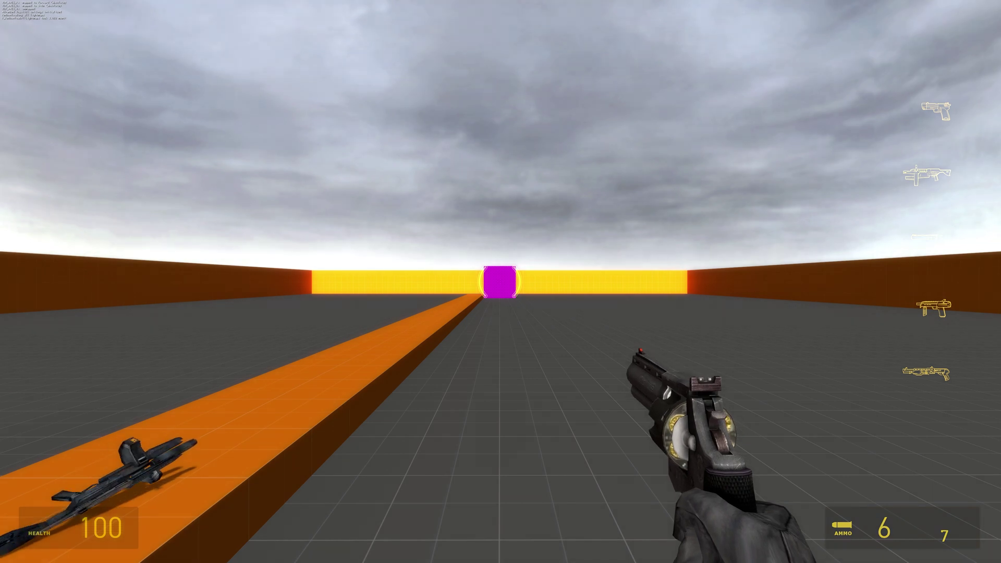
# - In the running Half-Life 2 mod, walk forward to set off the trigger achievement and check the achievements list
pyautogui.press('w')
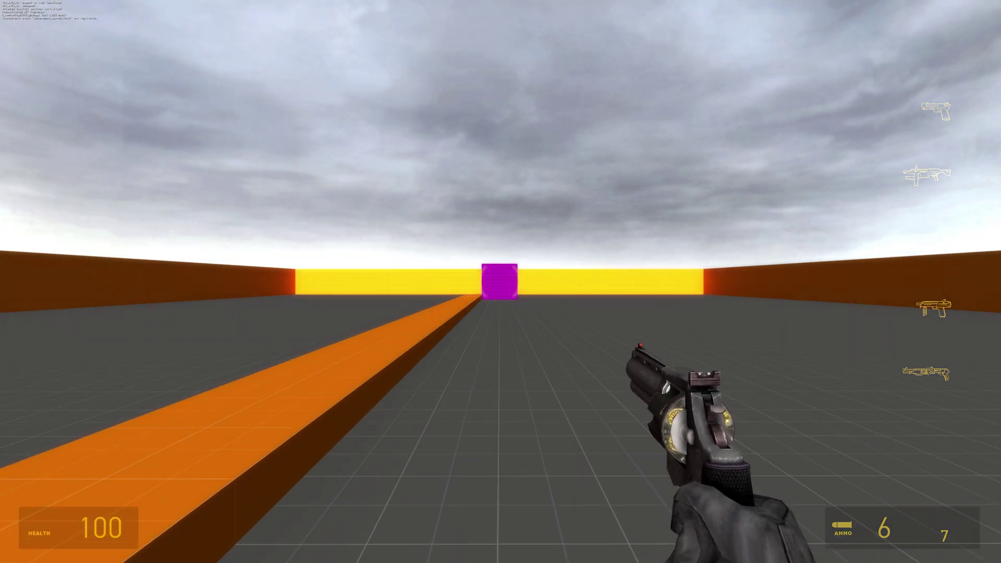
pyautogui.press('`')
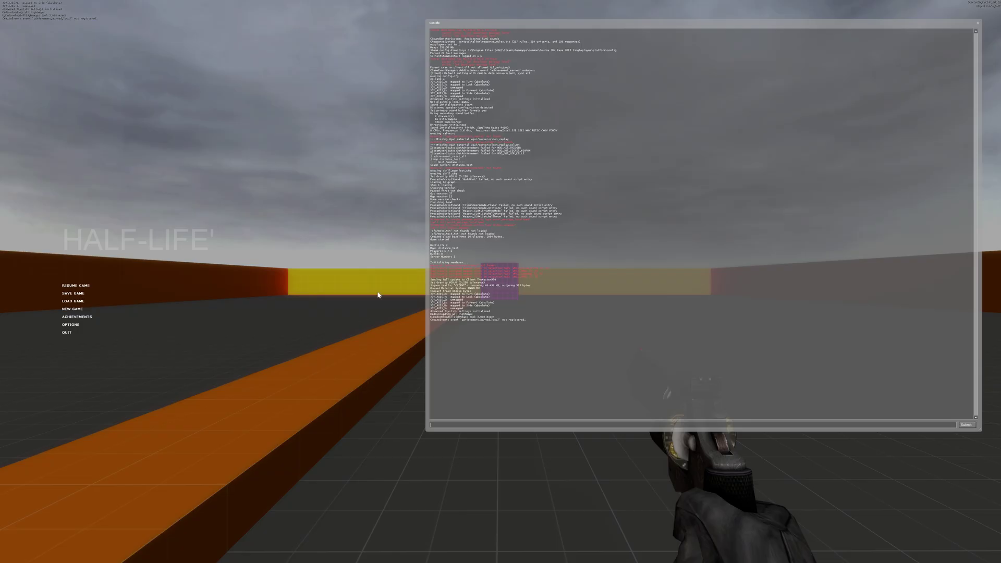
pyautogui.click(76, 317)
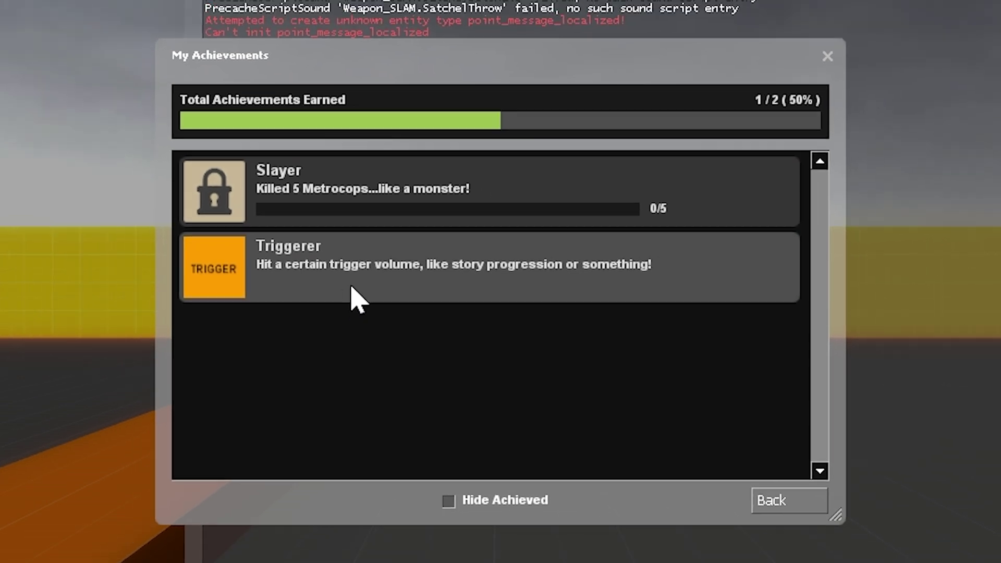
pyautogui.press('Escape')
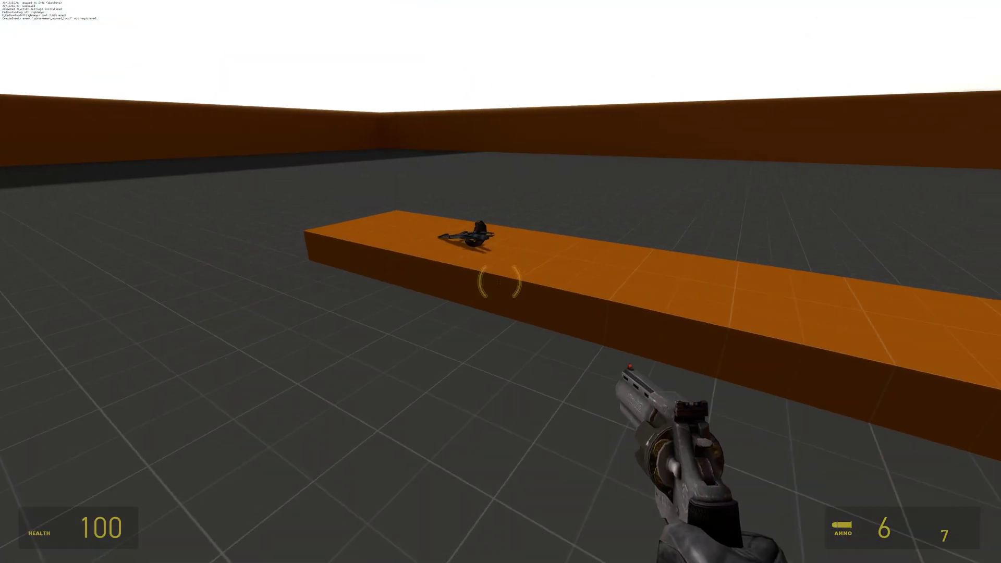
# - Pick up the hidden AR2 on the orange ledge and check the achievements list for the Observant achievement
pyautogui.press('w')
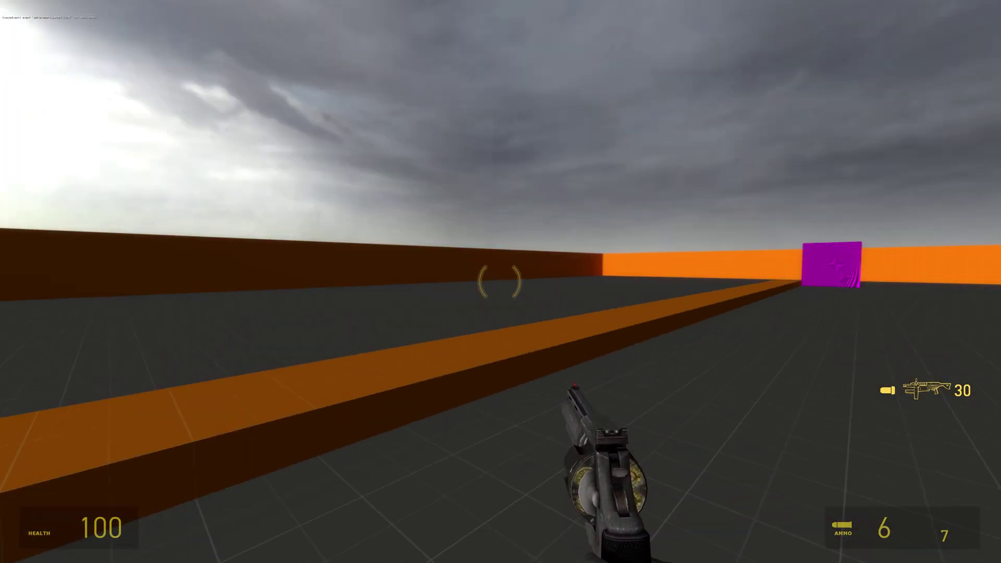
pyautogui.press('Escape')
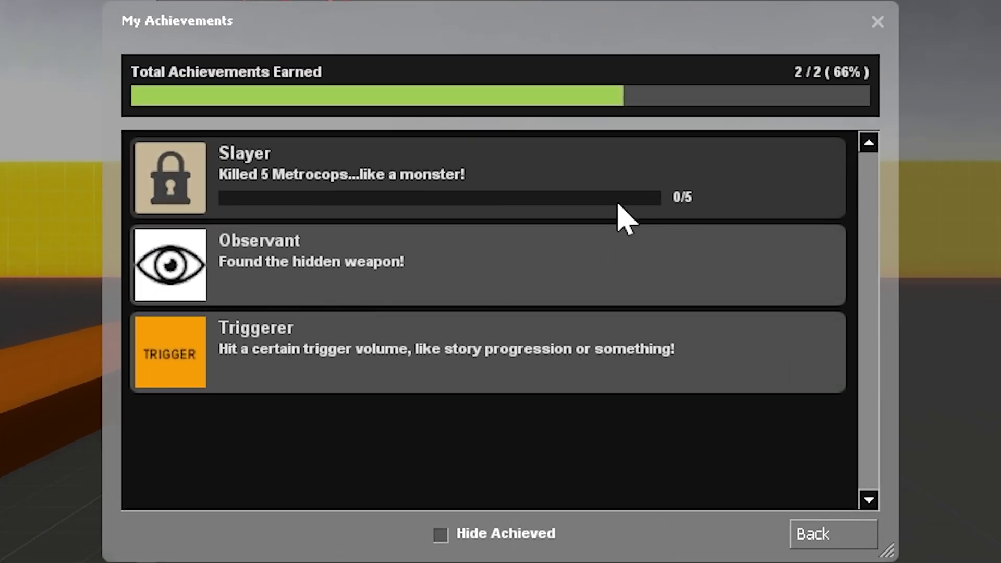
pyautogui.press('Escape')
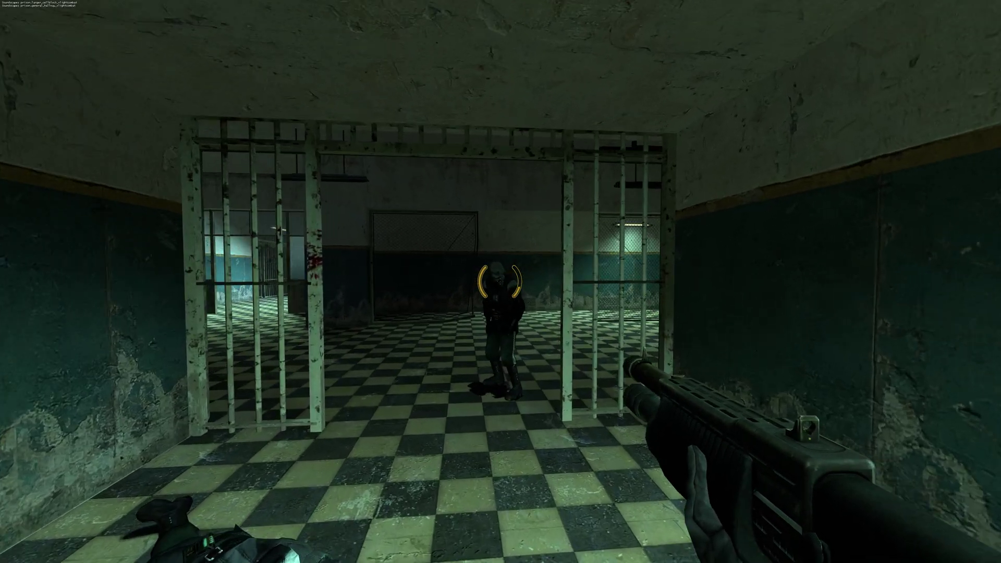
# - Shoot the Metrocop behind the prison gate and open the achievements list from the game menu
pyautogui.click(500, 281)
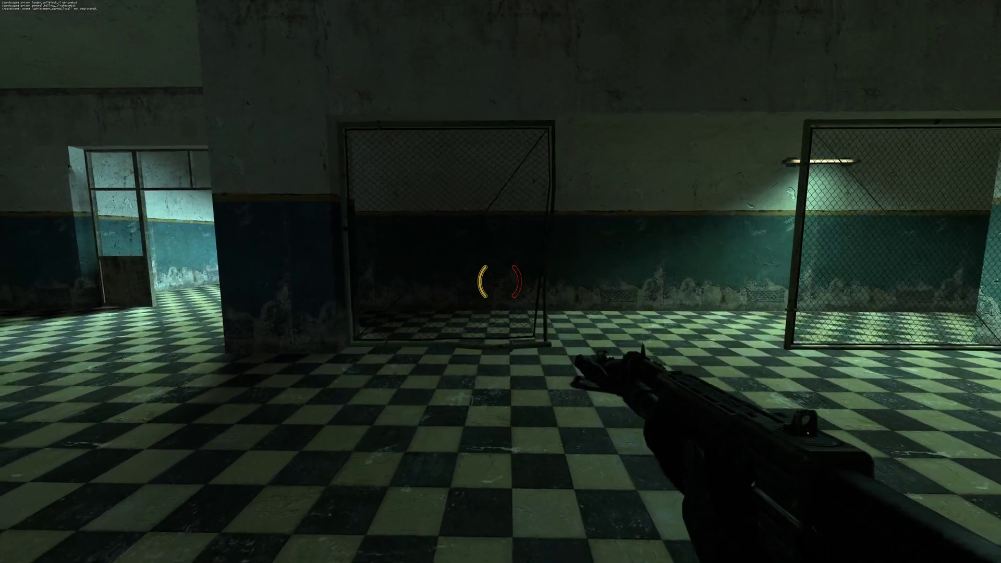
pyautogui.press('Escape')
pyautogui.click(77, 317)
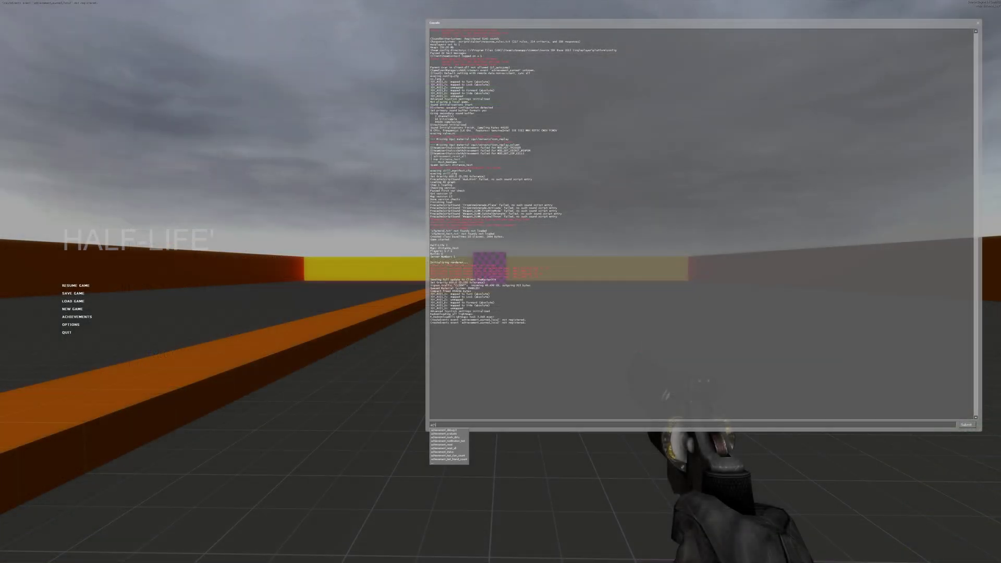
# - Run the suggested achievement notification test command in the developer console and return to the game
pyautogui.press('Up')
pyautogui.press('Up')
pyautogui.press('Up')
pyautogui.press('Up')
pyautogui.press('Return')
pyautogui.press('Escape')
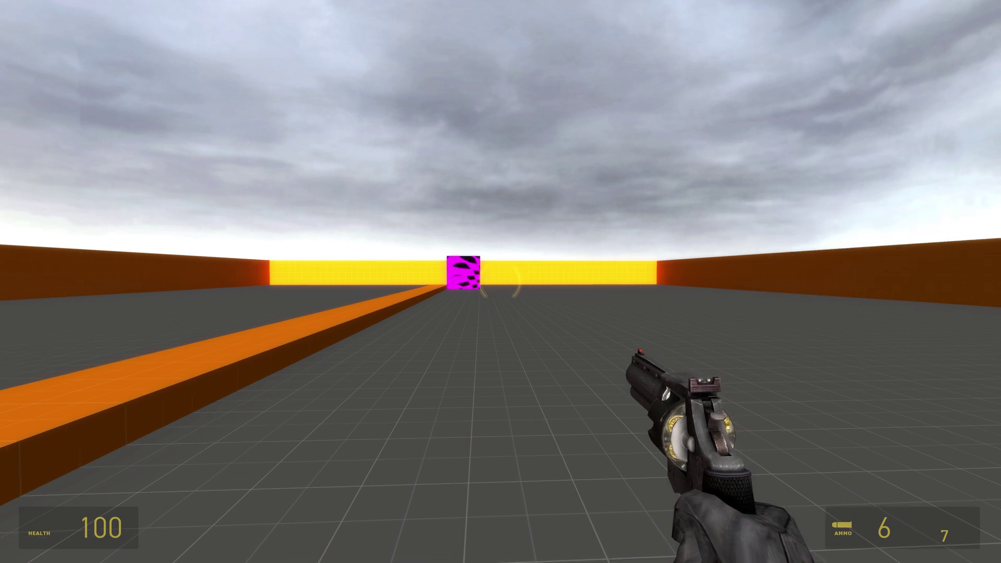
# - Repeat the previous console command to show another test achievement notification, and close the console
pyautogui.press('`')
pyautogui.press('Up')
pyautogui.press('Return')
pyautogui.press('`')
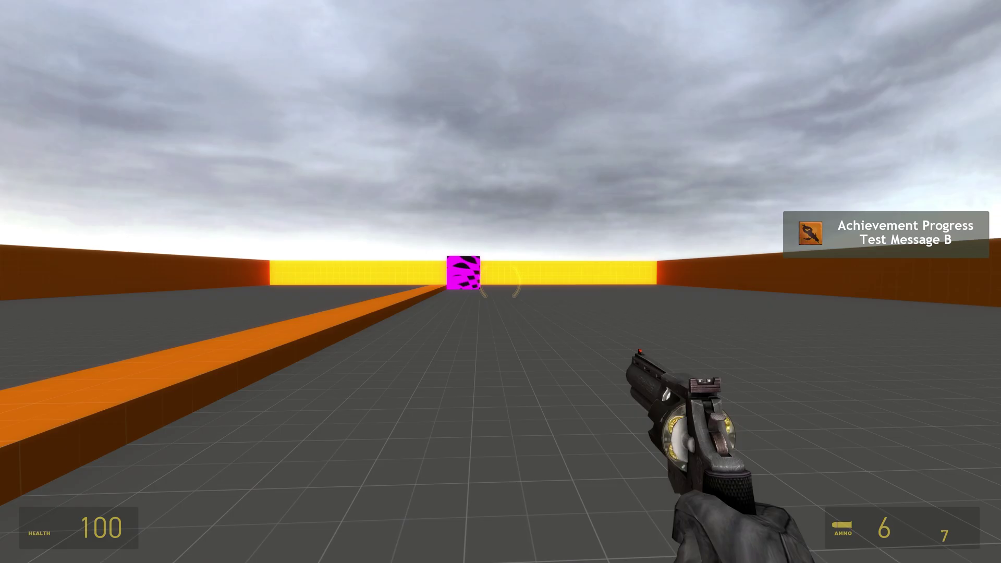